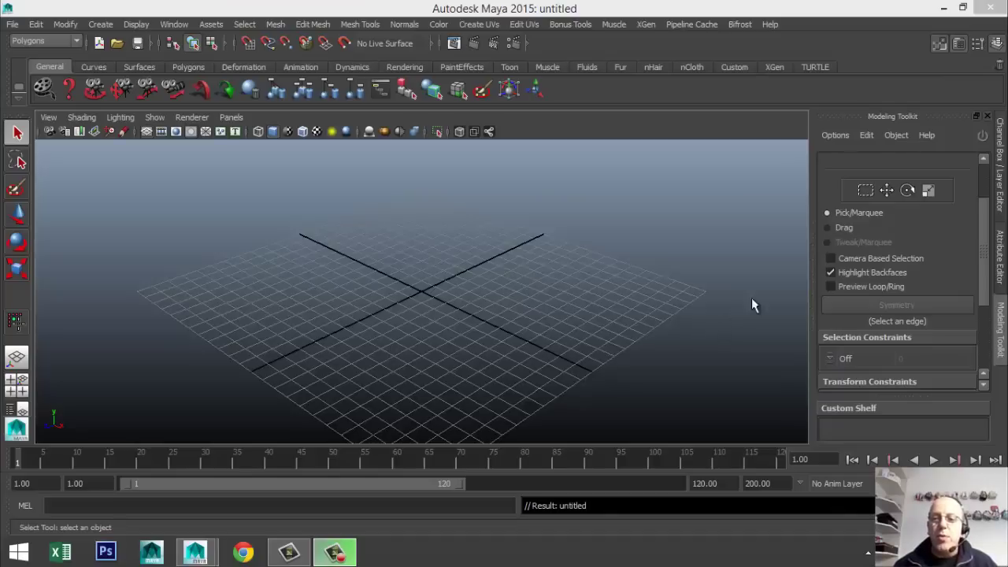
- Bring the Modeling Toolkit panel back and turn on Multi-Component selection mode
{"action": "left_click", "coordinate": [941, 45]}
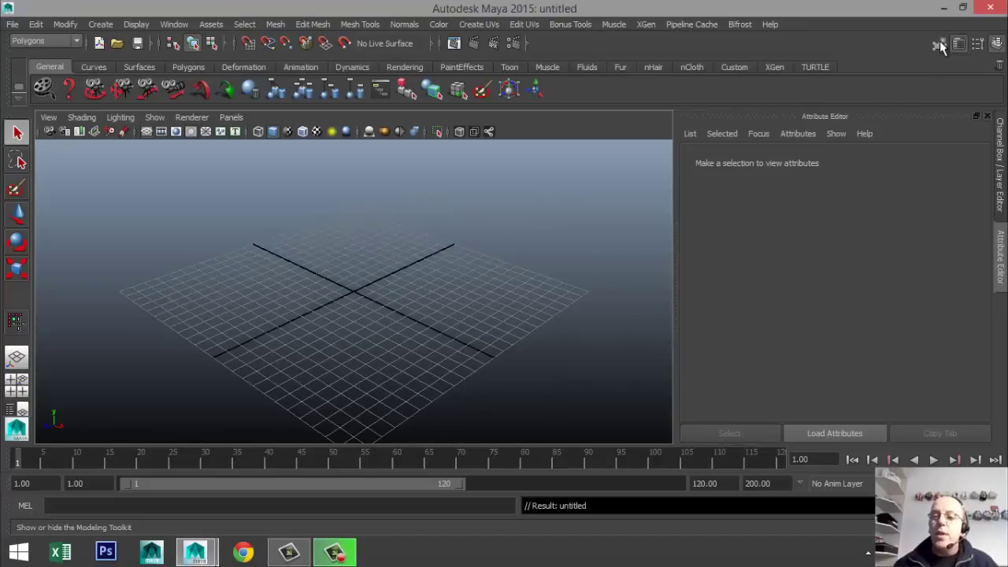
{"action": "left_click", "coordinate": [941, 45]}
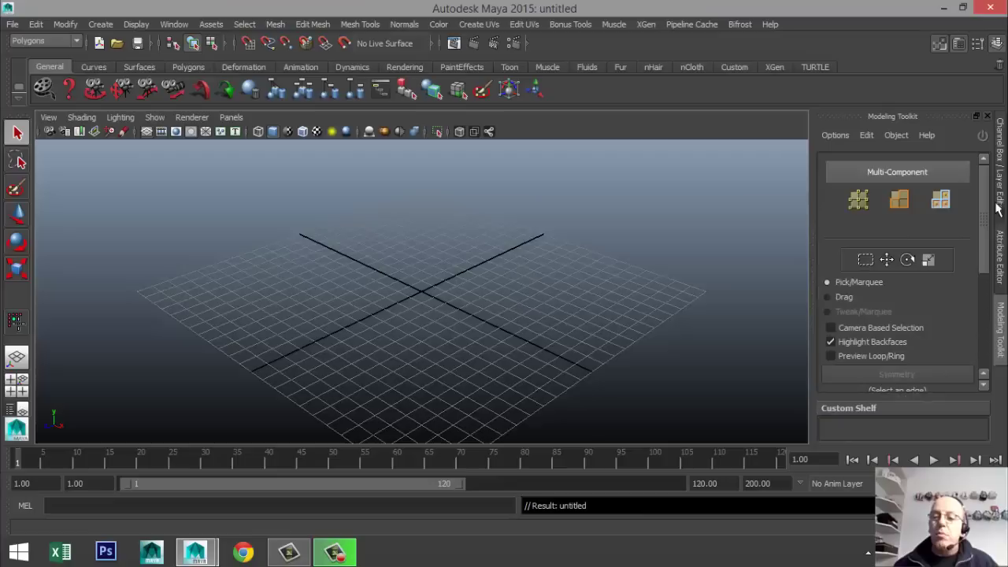
{"action": "left_click", "coordinate": [927, 173]}
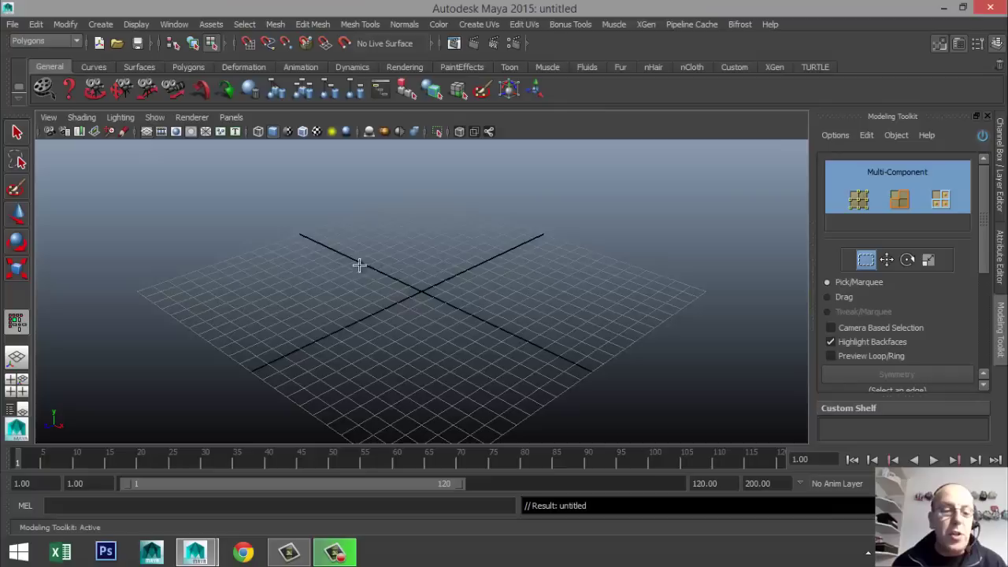
- Create a polygon cube by dragging its base and height on the grid
{"action": "key", "text": "space"}
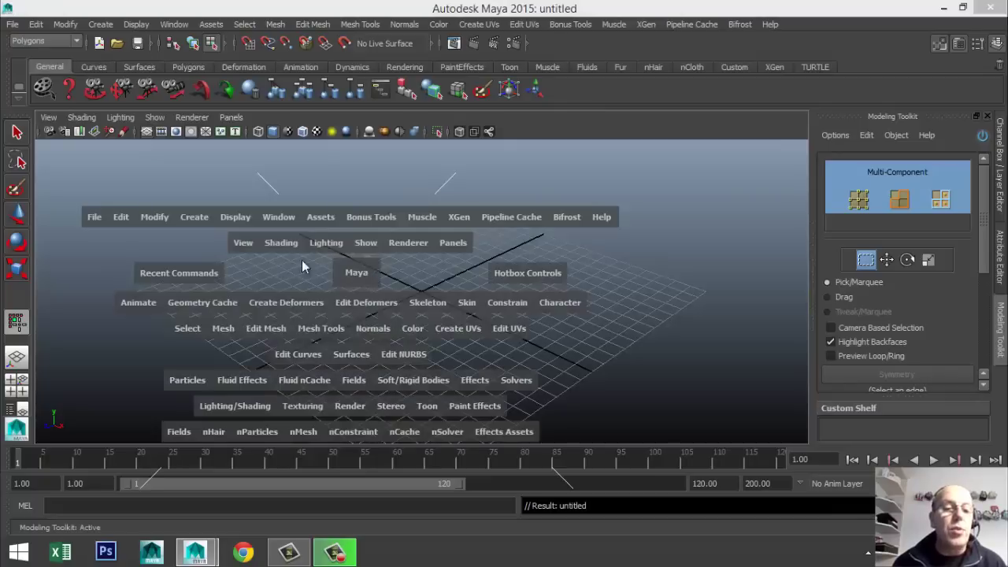
{"action": "left_click", "coordinate": [187, 217]}
{"action": "mouse_move", "coordinate": [231, 253]}
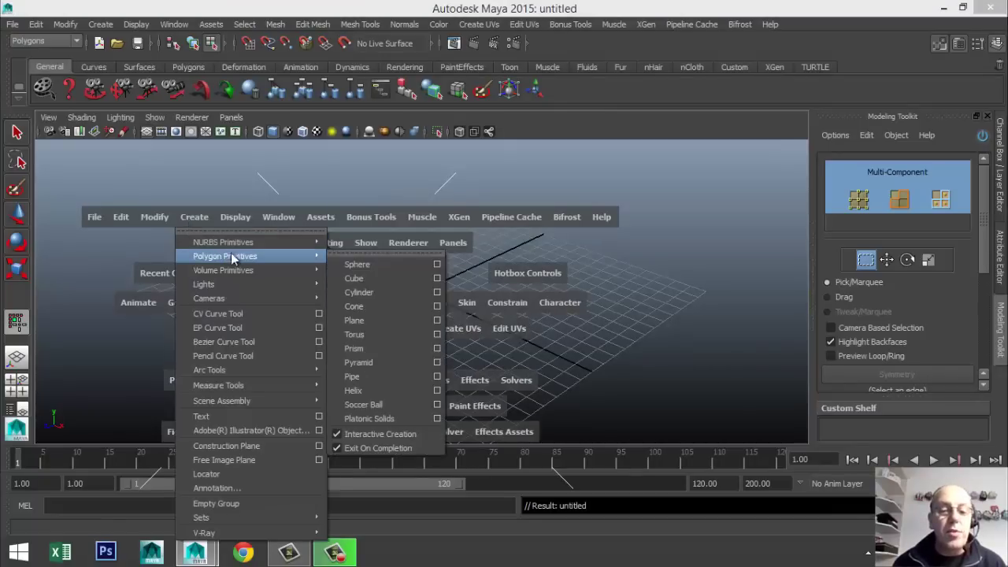
{"action": "left_click", "coordinate": [362, 278]}
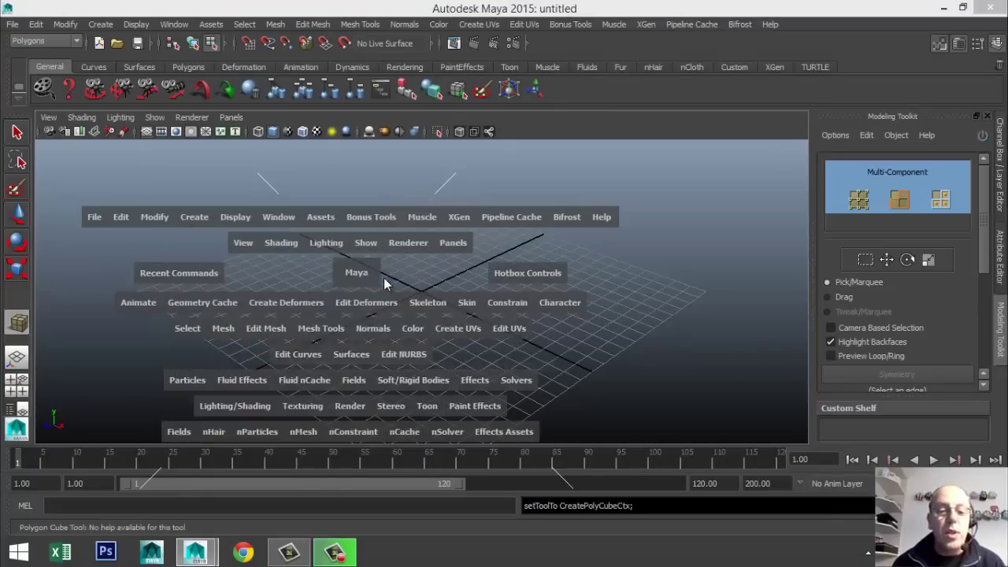
{"action": "left_click_drag", "start_coordinate": [312, 292], "coordinate": [559, 186]}
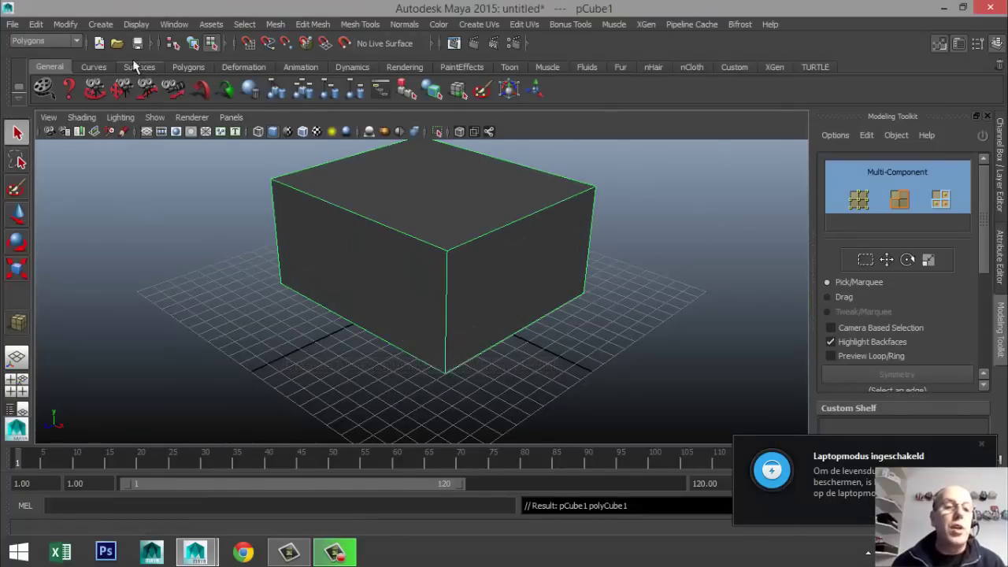
- Deselect the cube, tumble to a frontal view, and scroll the toolkit to Mesh Editing Tools
{"action": "left_click", "coordinate": [102, 26]}
{"action": "mouse_move", "coordinate": [202, 59]}
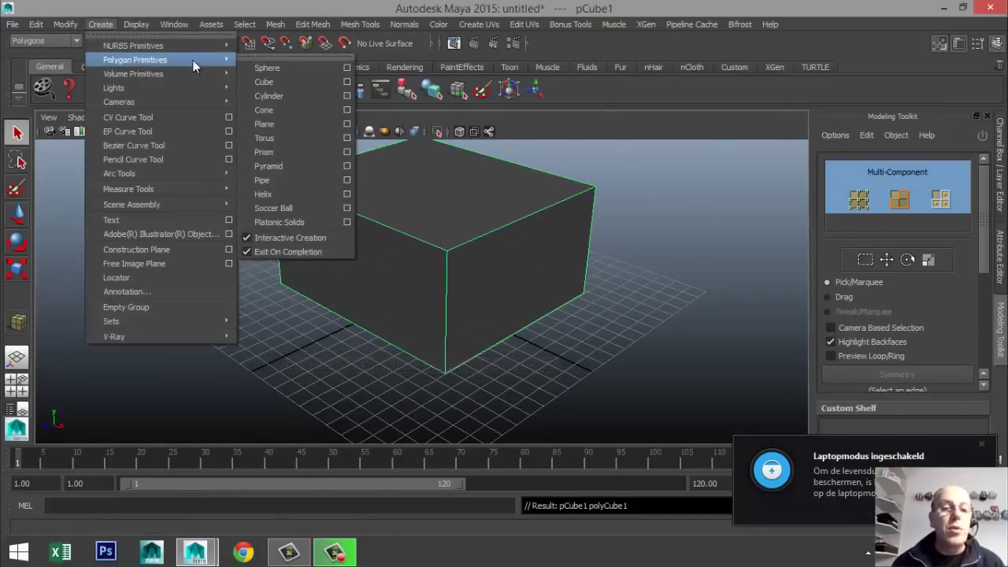
{"action": "left_click", "coordinate": [630, 308]}
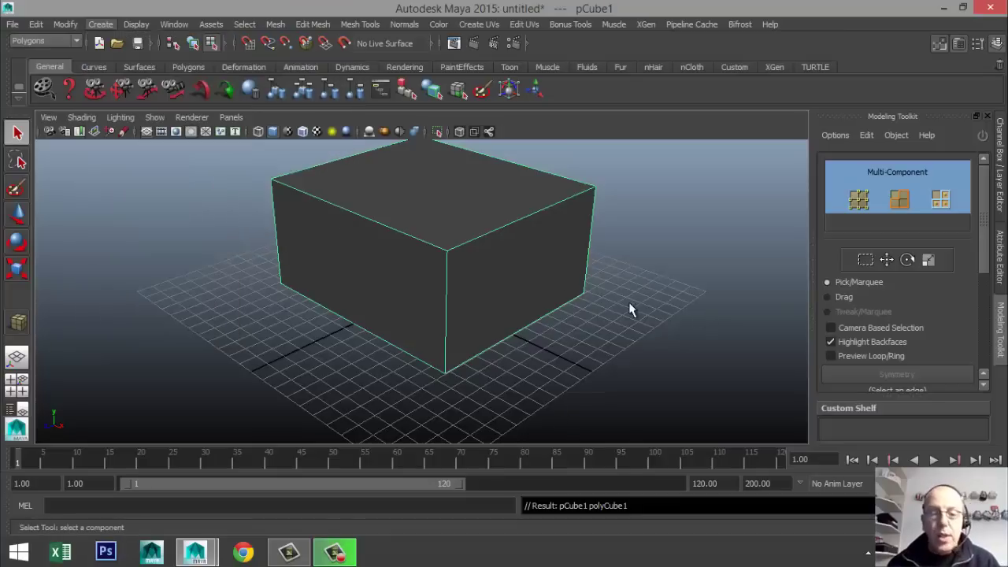
{"action": "left_click_drag", "start_coordinate": [536, 352], "coordinate": [625, 373], "text": "alt"}
{"action": "middle_click_drag", "start_coordinate": [625, 374], "coordinate": [625, 368], "text": "alt"}
{"action": "scroll", "coordinate": [635, 365], "scroll_direction": "down", "scroll_amount": 3}
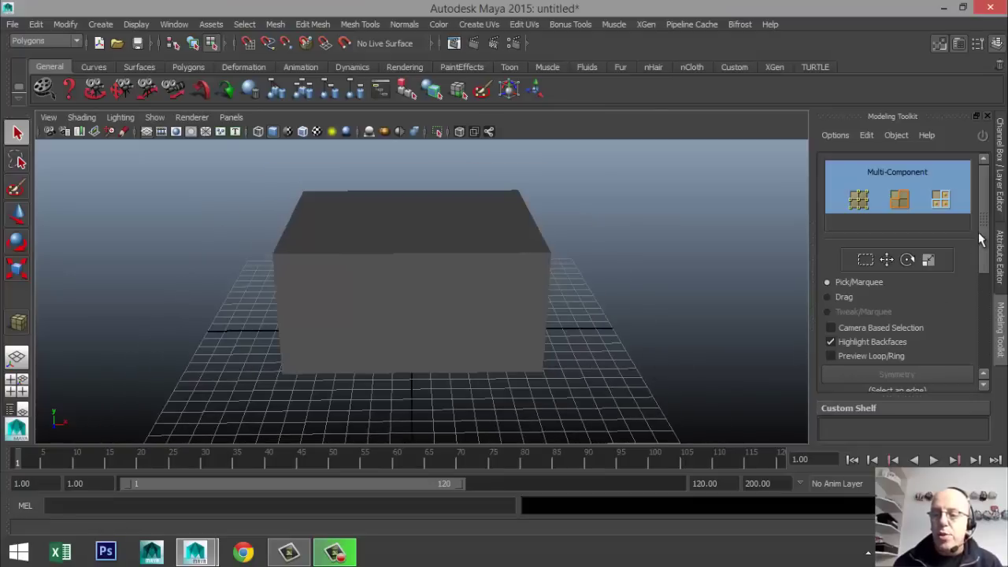
{"action": "left_click_drag", "start_coordinate": [986, 223], "coordinate": [990, 322]}
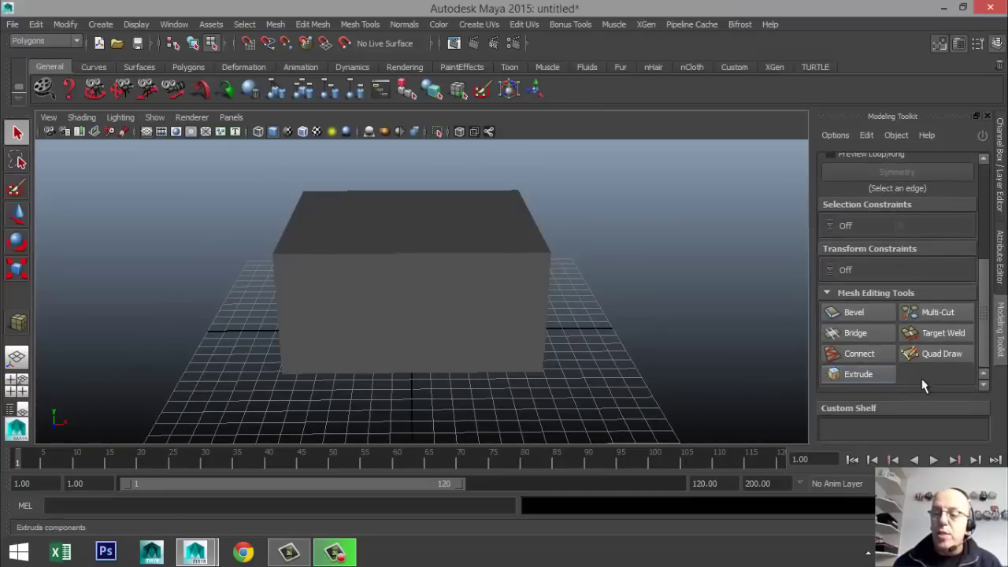
- Activate Multi-Cut and orbit to a level front view showing the cube's top
{"action": "left_click", "coordinate": [945, 315]}
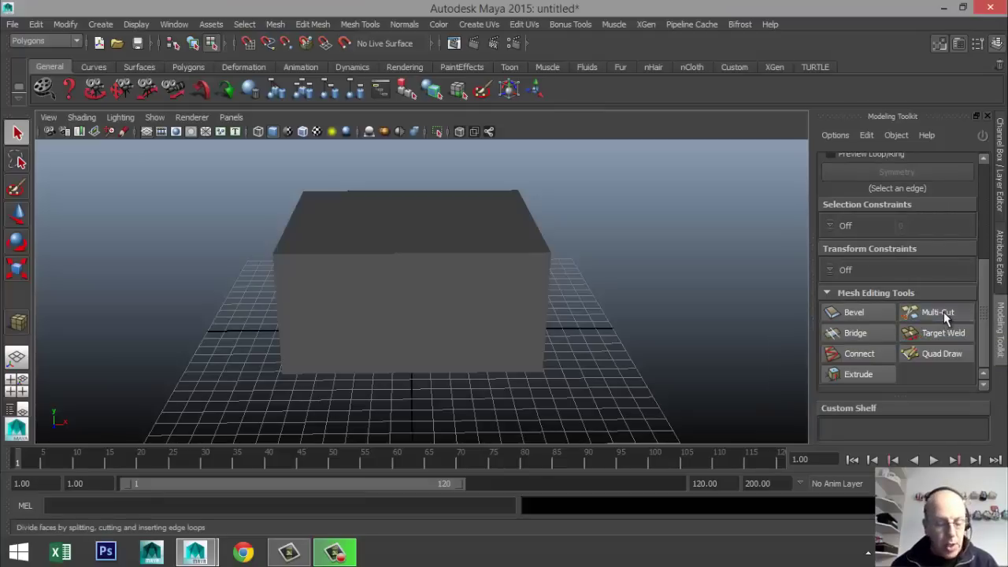
{"action": "scroll", "coordinate": [668, 337], "scroll_direction": "up", "scroll_amount": 2}
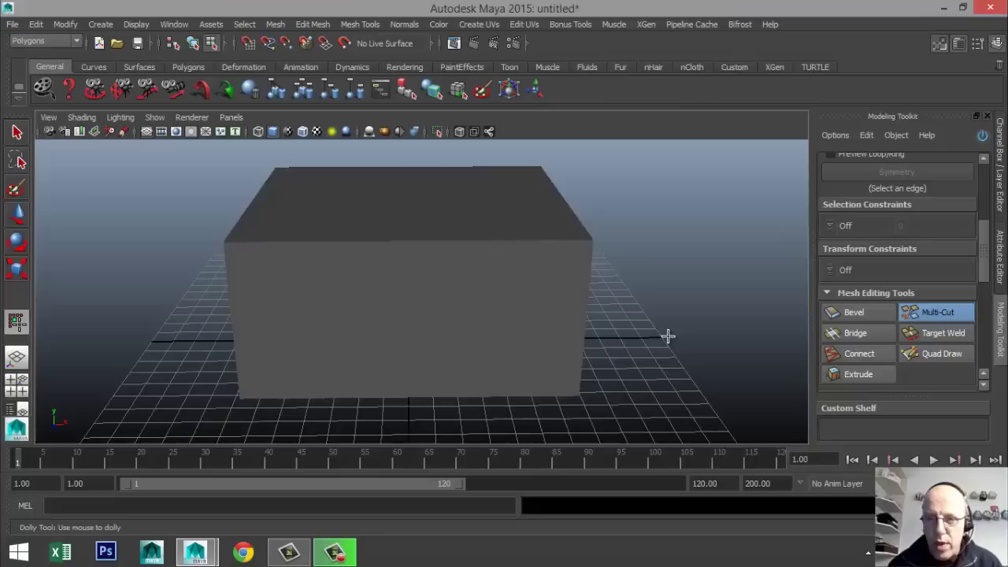
{"action": "mouse_move", "coordinate": [665, 332]}
{"action": "left_mouse_down", "text": "alt"}
{"action": "mouse_move", "coordinate": [667, 302]}
{"action": "mouse_move", "coordinate": [658, 324]}
{"action": "left_mouse_up", "text": "alt"}
{"action": "middle_click_drag", "start_coordinate": [659, 324], "coordinate": [663, 319], "text": "alt"}
{"action": "mouse_move", "coordinate": [682, 319]}
{"action": "left_mouse_down", "text": "alt"}
{"action": "mouse_move", "coordinate": [659, 333]}
{"action": "mouse_move", "coordinate": [688, 324]}
{"action": "mouse_move", "coordinate": [679, 334]}
{"action": "left_mouse_up", "text": "alt"}
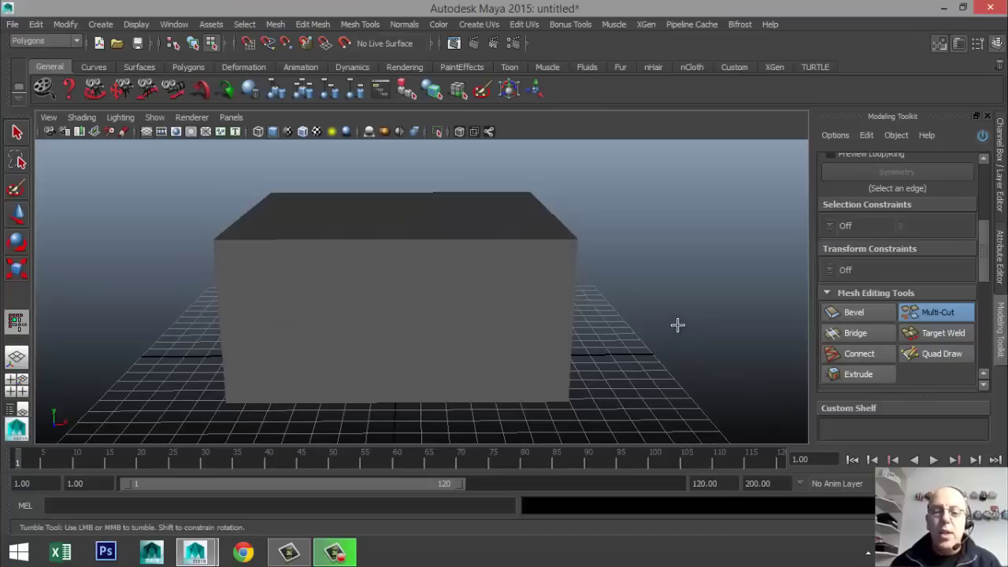
- Switch to Object Mode, select the cube, and turn Multi-Cut back on
{"action": "right_click_drag", "start_coordinate": [553, 262], "coordinate": [610, 180]}
{"action": "left_click", "coordinate": [549, 253]}
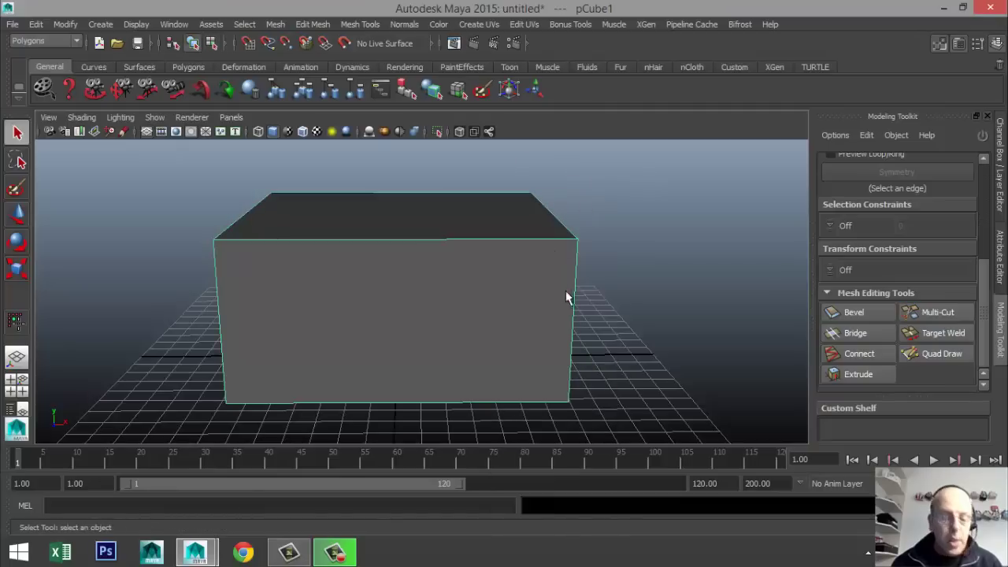
{"action": "left_click", "coordinate": [579, 240]}
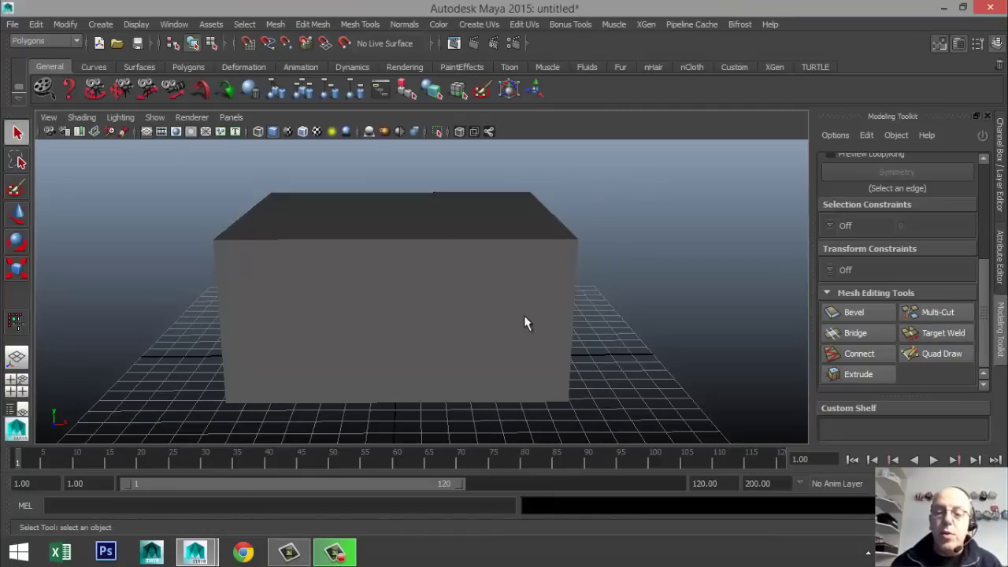
{"action": "left_click", "coordinate": [578, 250]}
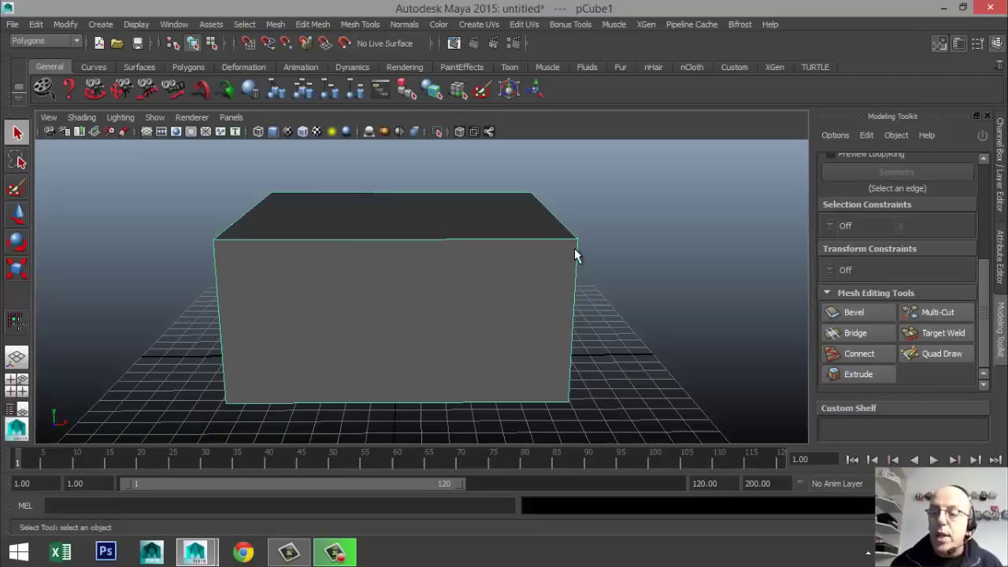
{"action": "left_click", "coordinate": [926, 311]}
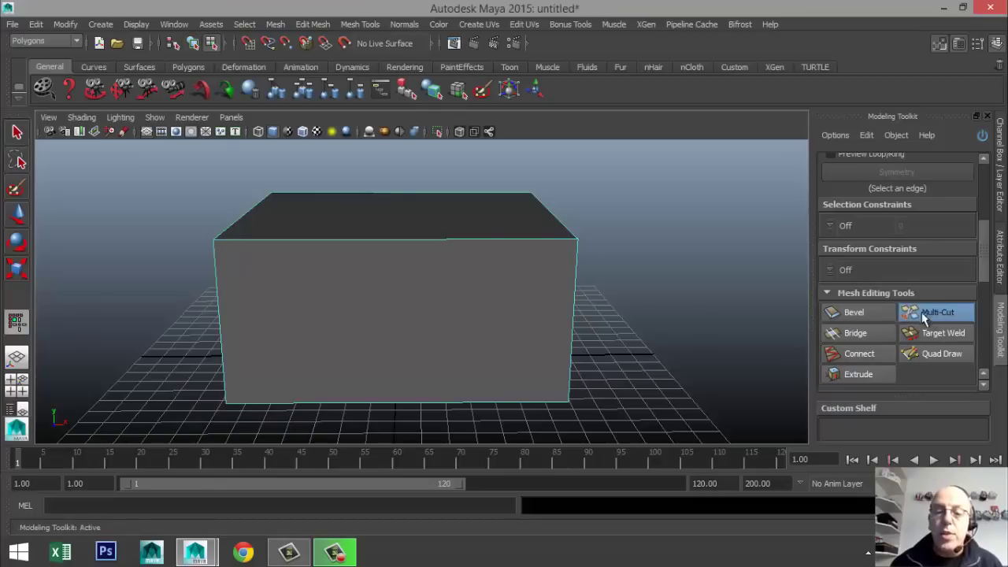
- Start a cut path at the top-right corner, winding left and down across the front face
{"action": "left_click", "coordinate": [577, 240]}
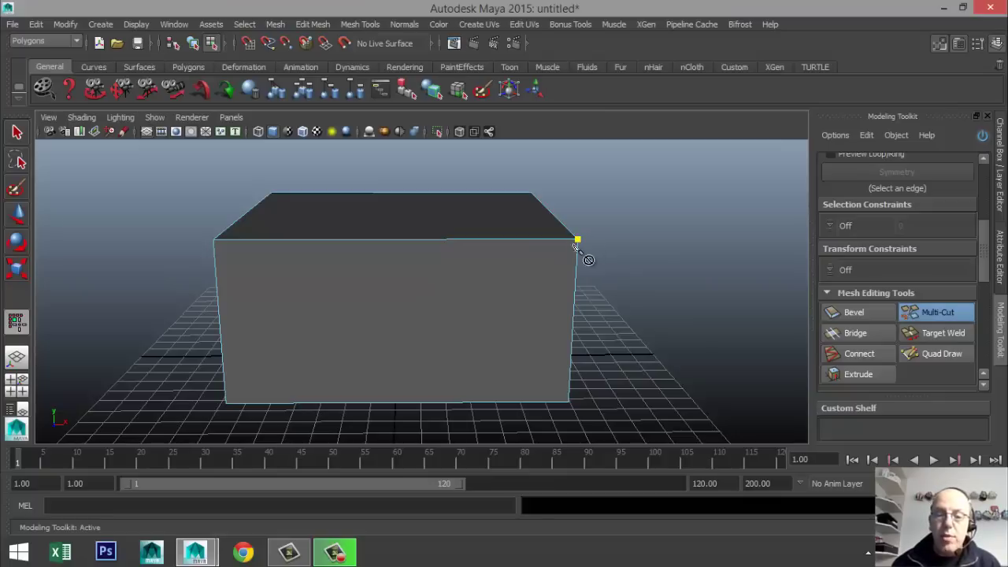
{"action": "left_click", "coordinate": [494, 275]}
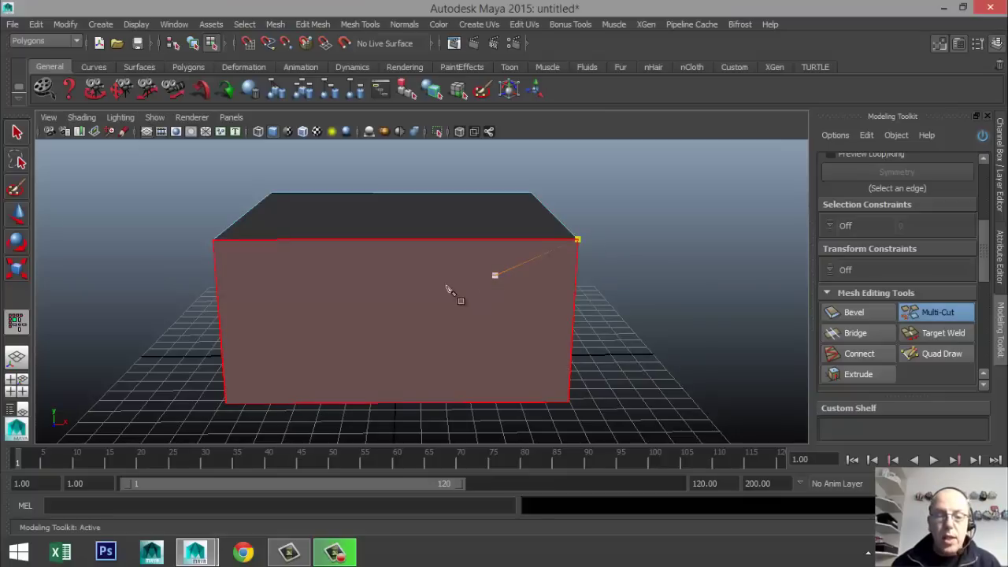
{"action": "left_click", "coordinate": [432, 284]}
{"action": "left_click", "coordinate": [361, 270]}
{"action": "left_click", "coordinate": [309, 268]}
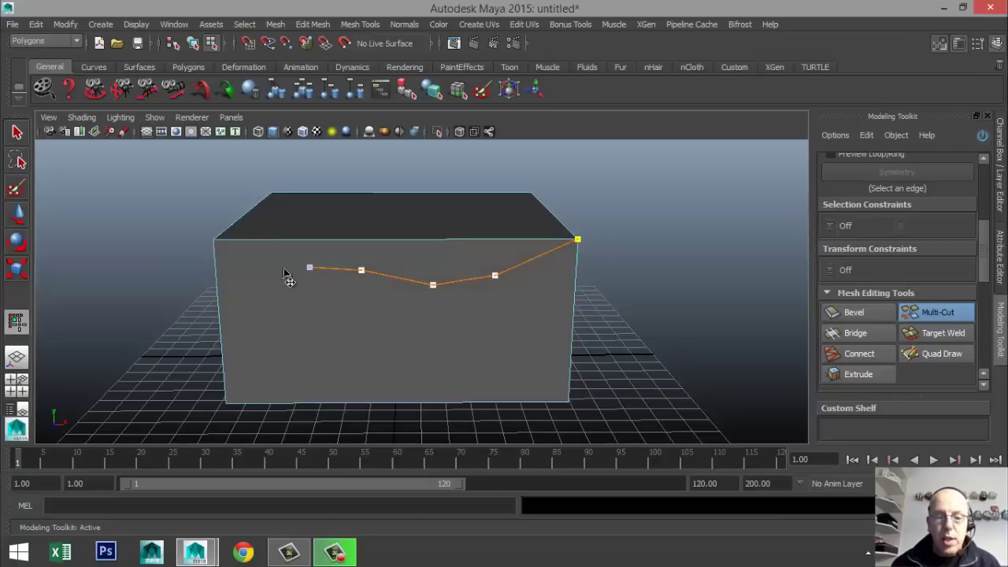
{"action": "left_click", "coordinate": [260, 274]}
{"action": "left_click", "coordinate": [248, 305]}
{"action": "left_click", "coordinate": [239, 355]}
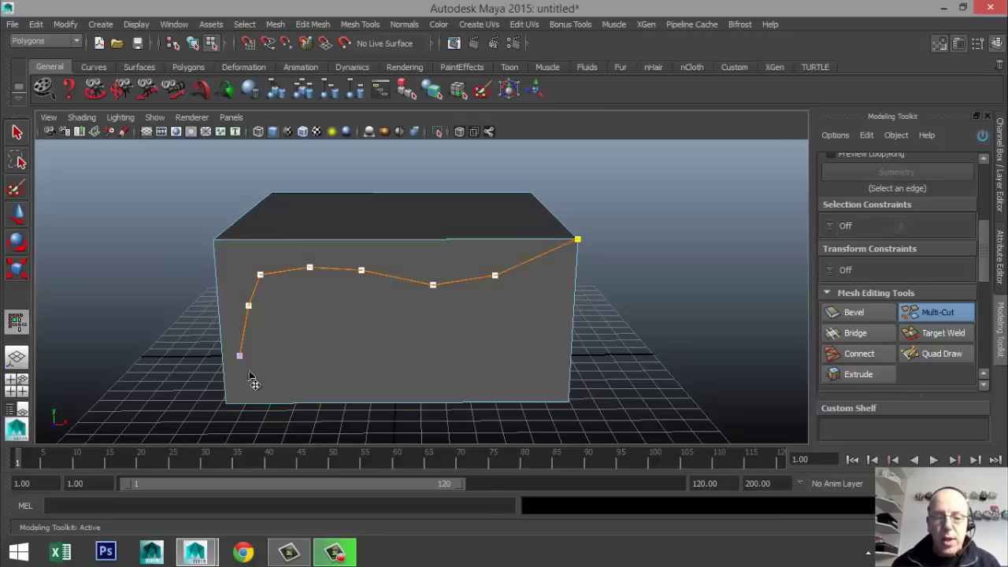
{"action": "left_click", "coordinate": [294, 382]}
{"action": "left_click", "coordinate": [341, 379]}
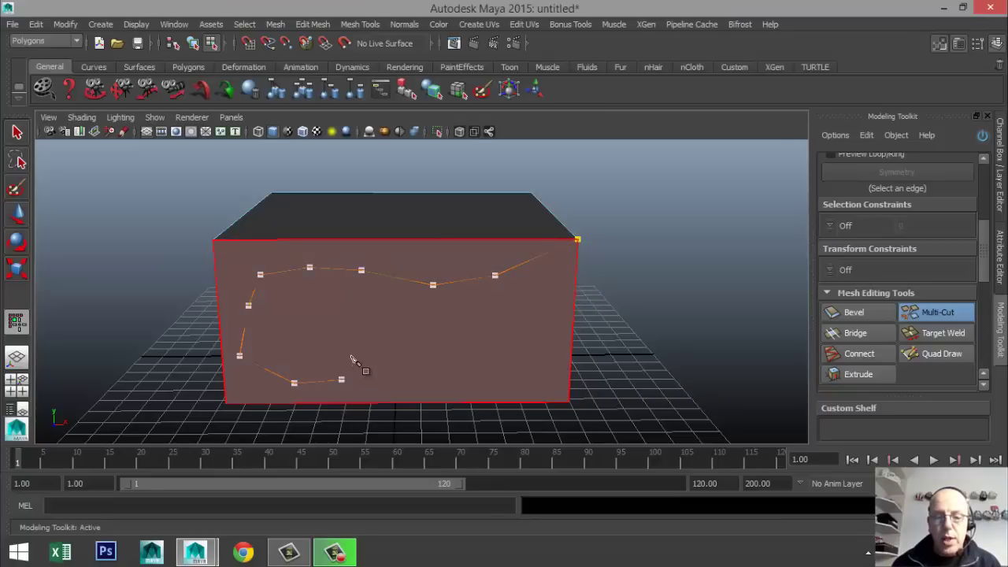
- Loop the cut path back through the face middle and end it on the right edge
{"action": "left_click", "coordinate": [350, 355]}
{"action": "left_click", "coordinate": [336, 319]}
{"action": "left_click", "coordinate": [370, 304]}
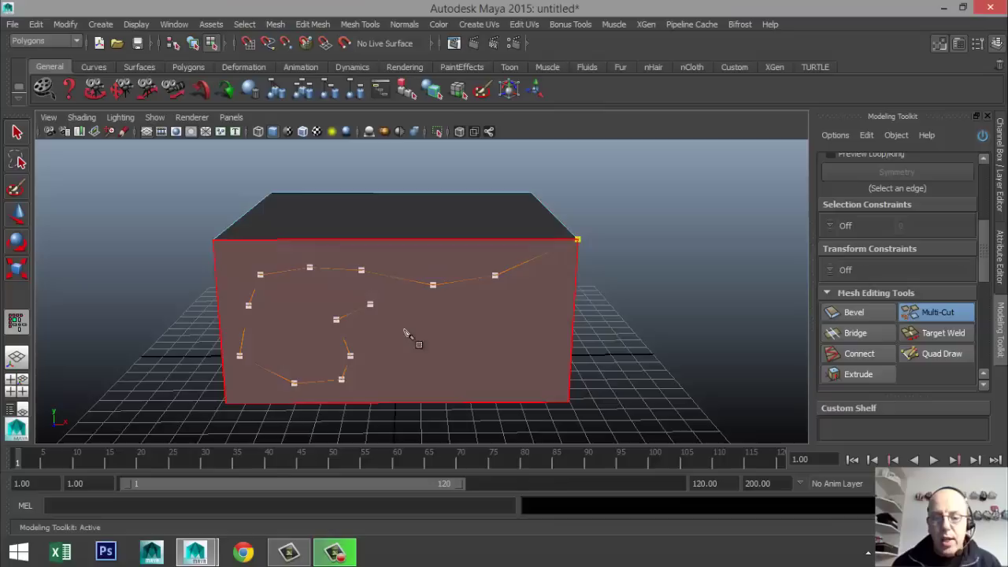
{"action": "left_click", "coordinate": [405, 336]}
{"action": "left_click", "coordinate": [441, 365]}
{"action": "left_click", "coordinate": [513, 370]}
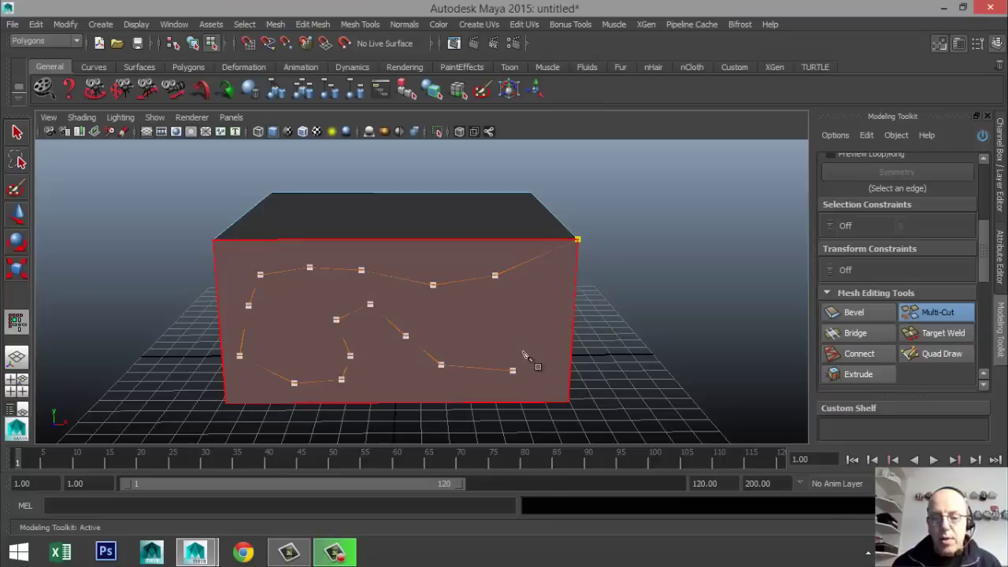
{"action": "left_click", "coordinate": [525, 343]}
{"action": "left_click", "coordinate": [521, 316]}
{"action": "left_click", "coordinate": [525, 293]}
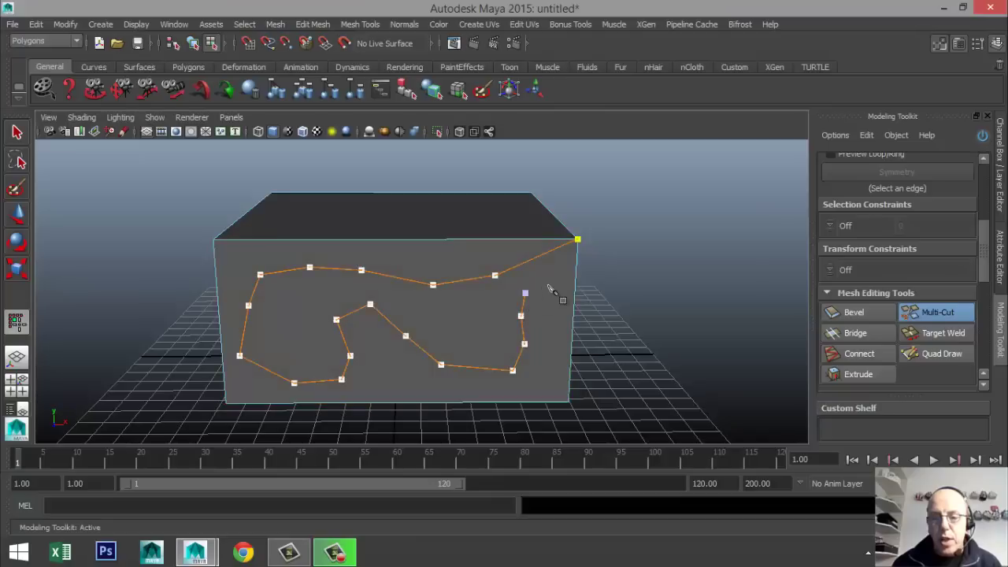
{"action": "left_click", "coordinate": [551, 284]}
{"action": "left_click", "coordinate": [574, 270]}
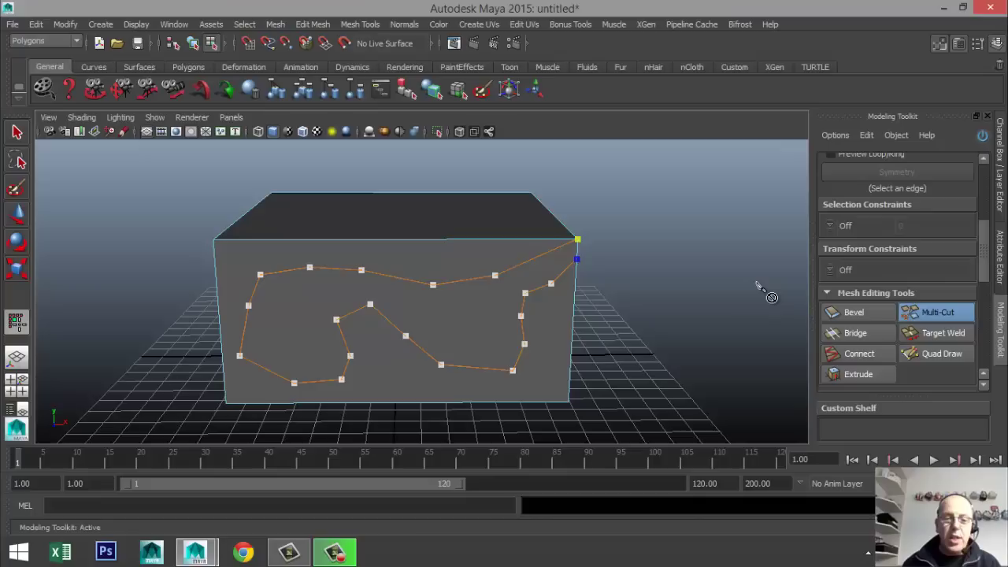
- Commit the winding cut as new edges and cancel an accidental extra cut point
{"action": "key", "text": "Return"}
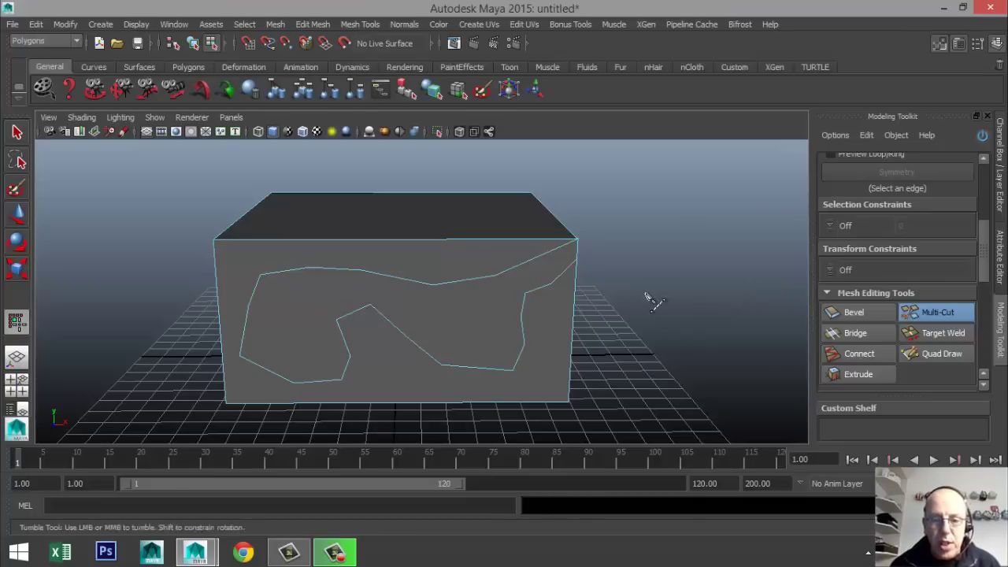
{"action": "mouse_move", "coordinate": [650, 299]}
{"action": "left_mouse_down", "text": "alt"}
{"action": "mouse_move", "coordinate": [377, 324]}
{"action": "mouse_move", "coordinate": [279, 247]}
{"action": "mouse_move", "coordinate": [443, 277]}
{"action": "mouse_move", "coordinate": [603, 270]}
{"action": "mouse_move", "coordinate": [682, 291]}
{"action": "mouse_move", "coordinate": [674, 286]}
{"action": "mouse_move", "coordinate": [666, 307]}
{"action": "left_mouse_up", "text": "alt"}
{"action": "left_click", "coordinate": [471, 364]}
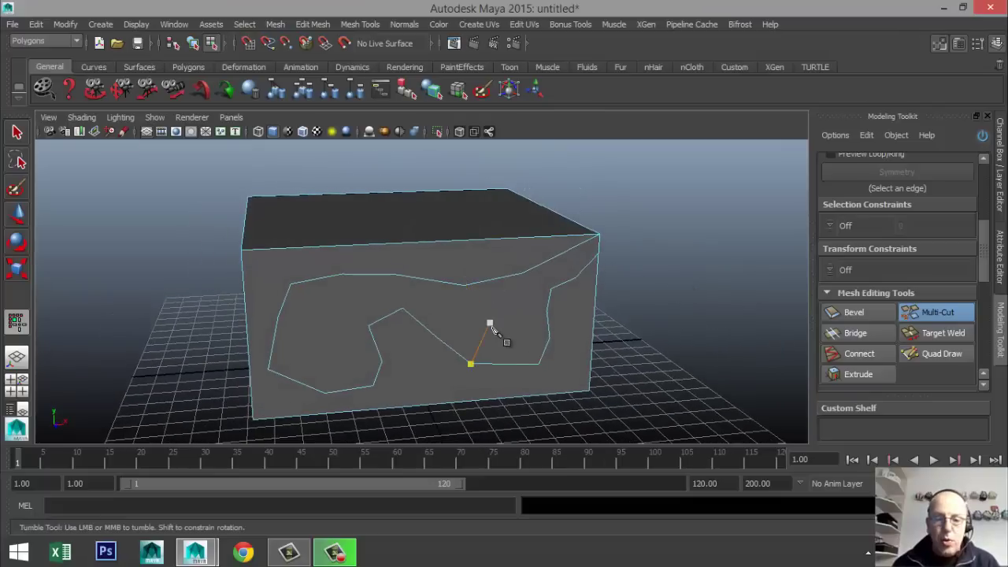
{"action": "key", "text": "q"}
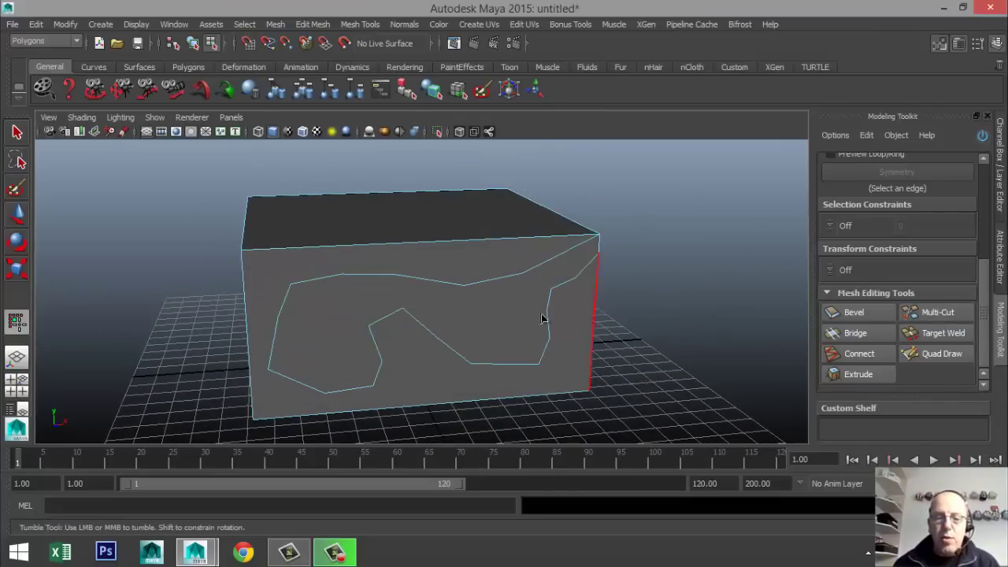
- Delete the irregular cut-out face and orbit around to inspect the hole
{"action": "left_click", "coordinate": [480, 320]}
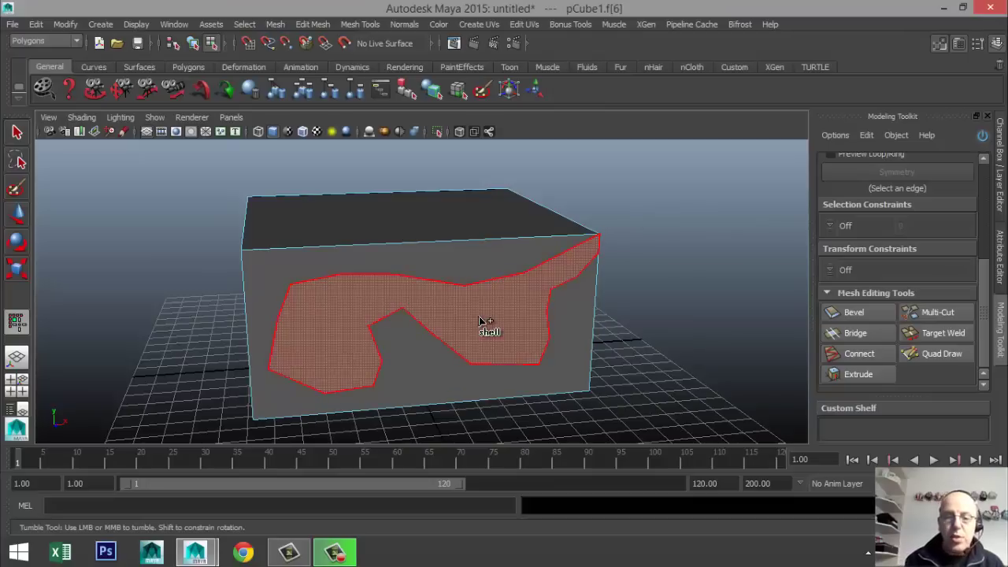
{"action": "key", "text": "Delete"}
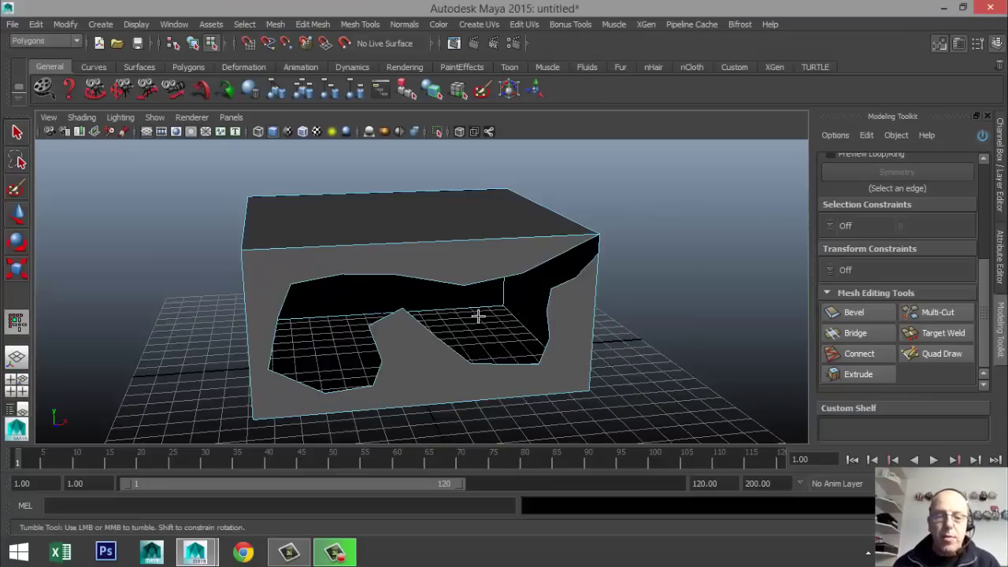
{"action": "left_click_drag", "start_coordinate": [593, 333], "coordinate": [616, 311], "text": "alt"}
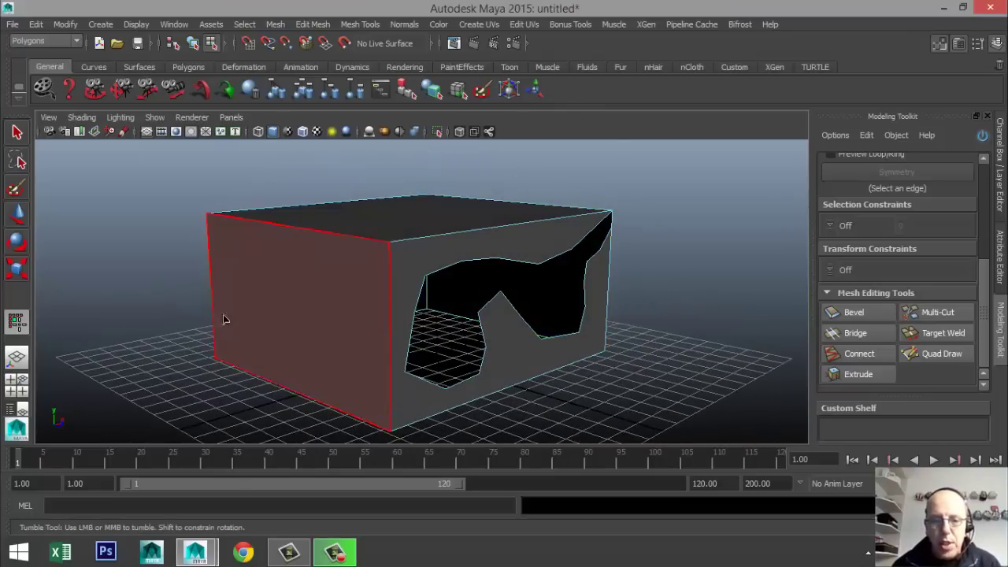
{"action": "left_click_drag", "start_coordinate": [660, 367], "coordinate": [603, 365], "text": "alt"}
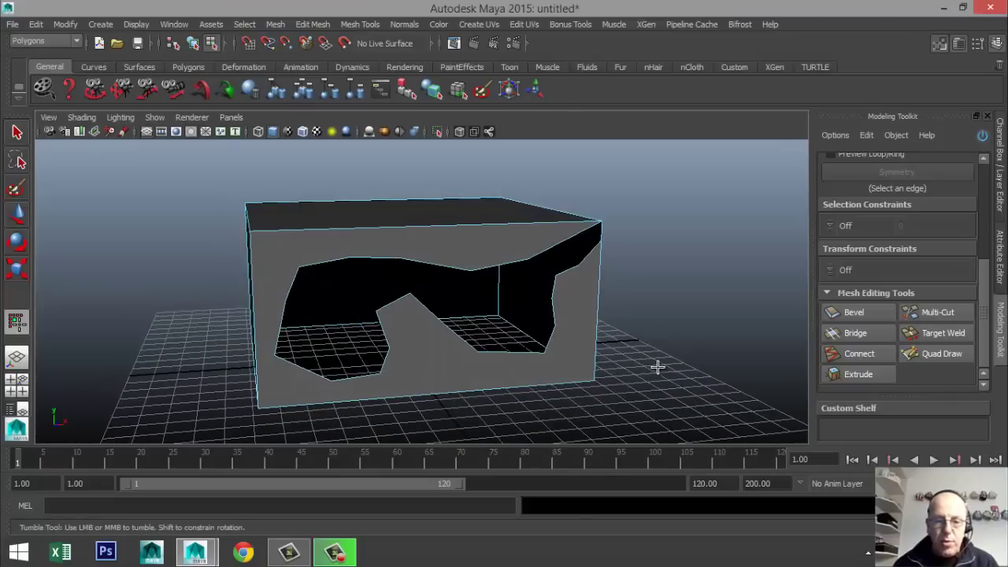
- Undo back to the plain uncut cube and activate Multi-Cut
{"action": "key", "text": "ctrl+z"}
{"action": "key", "text": "ctrl+z"}
{"action": "key", "text": "ctrl+z"}
{"action": "key", "text": "ctrl+z"}
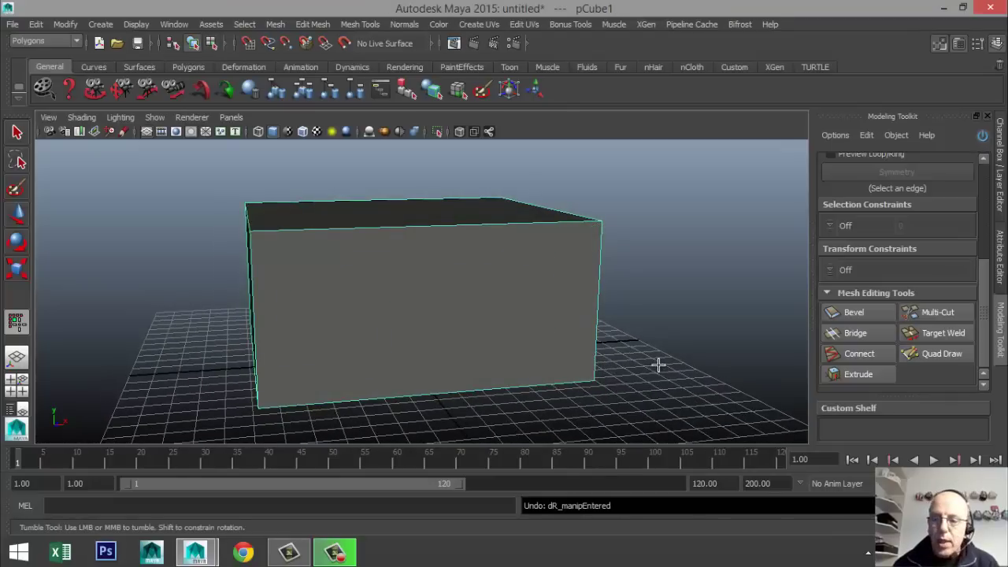
{"action": "mouse_move", "coordinate": [668, 364]}
{"action": "left_mouse_down", "text": "alt"}
{"action": "mouse_move", "coordinate": [641, 387]}
{"action": "mouse_move", "coordinate": [651, 365]}
{"action": "left_mouse_up", "text": "alt"}
{"action": "middle_click_drag", "start_coordinate": [648, 366], "coordinate": [640, 356], "text": "alt"}
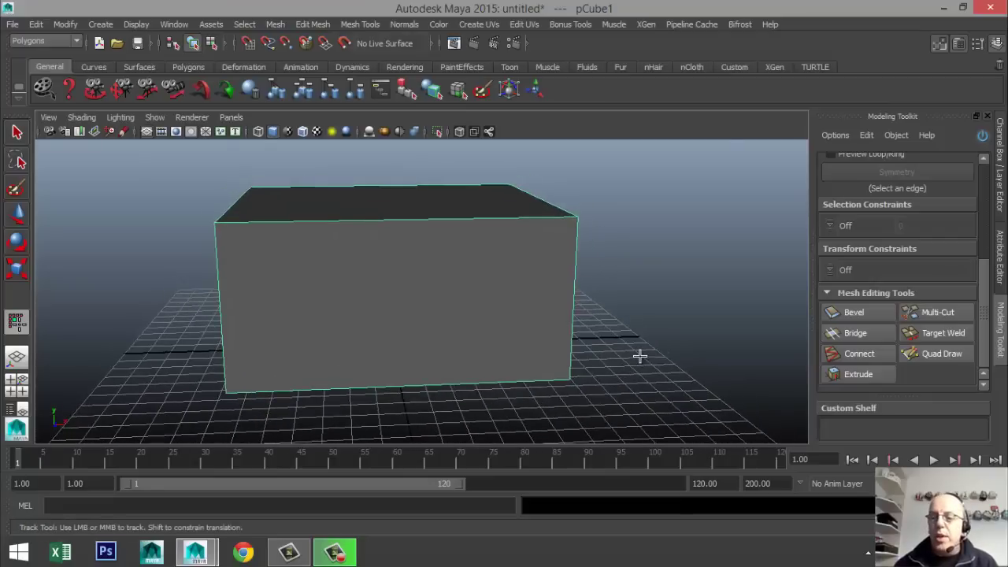
{"action": "left_click", "coordinate": [948, 313]}
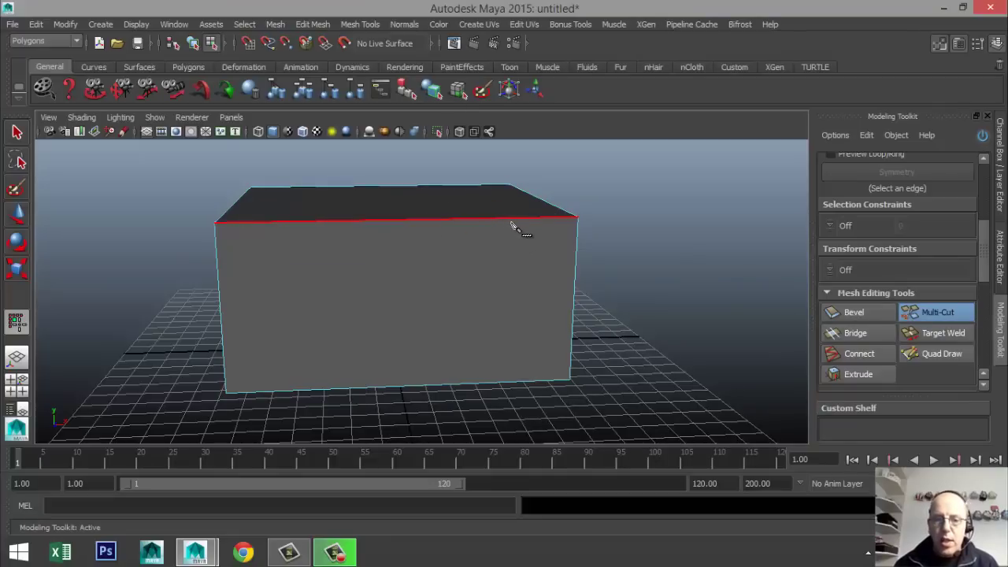
- Insert four vertical and three horizontal edge loops across the cube
{"action": "left_click", "coordinate": [513, 219], "text": "ctrl"}
{"action": "left_click_drag", "start_coordinate": [504, 221], "coordinate": [478, 251], "text": "ctrl"}
{"action": "left_click", "coordinate": [379, 253], "text": "ctrl"}
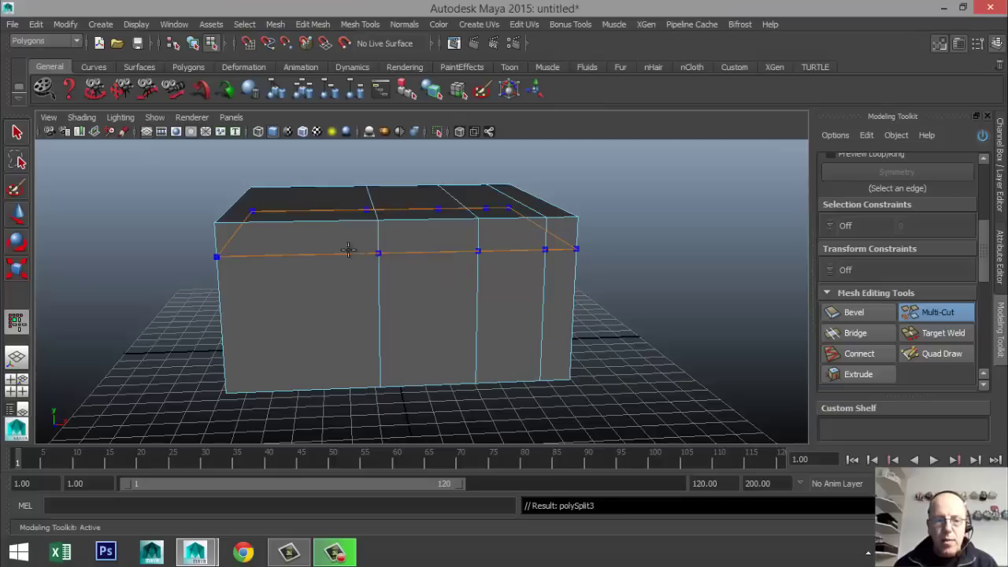
{"action": "left_click", "coordinate": [303, 237], "text": "ctrl"}
{"action": "left_click", "coordinate": [219, 267], "text": "ctrl"}
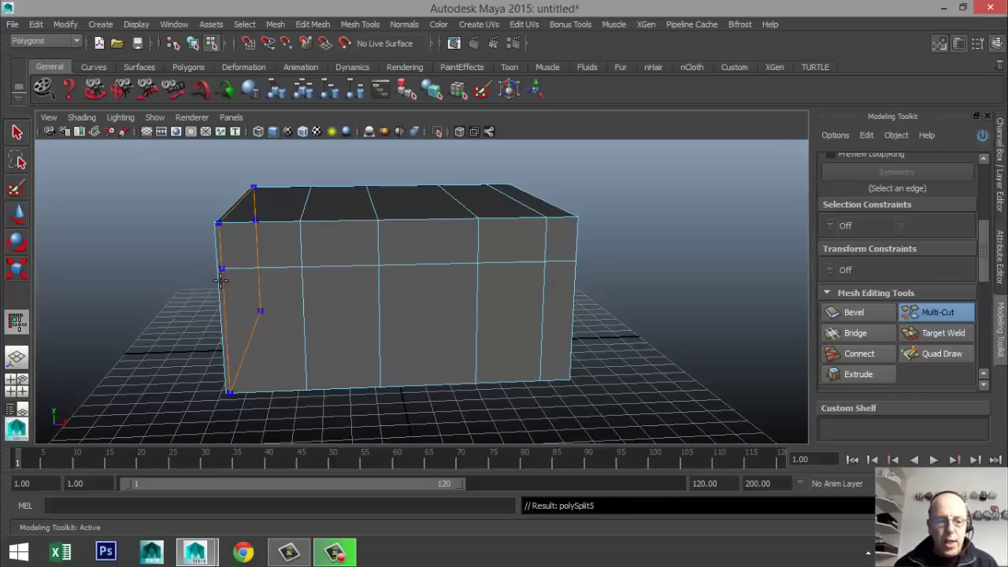
{"action": "left_click", "coordinate": [224, 319], "text": "ctrl"}
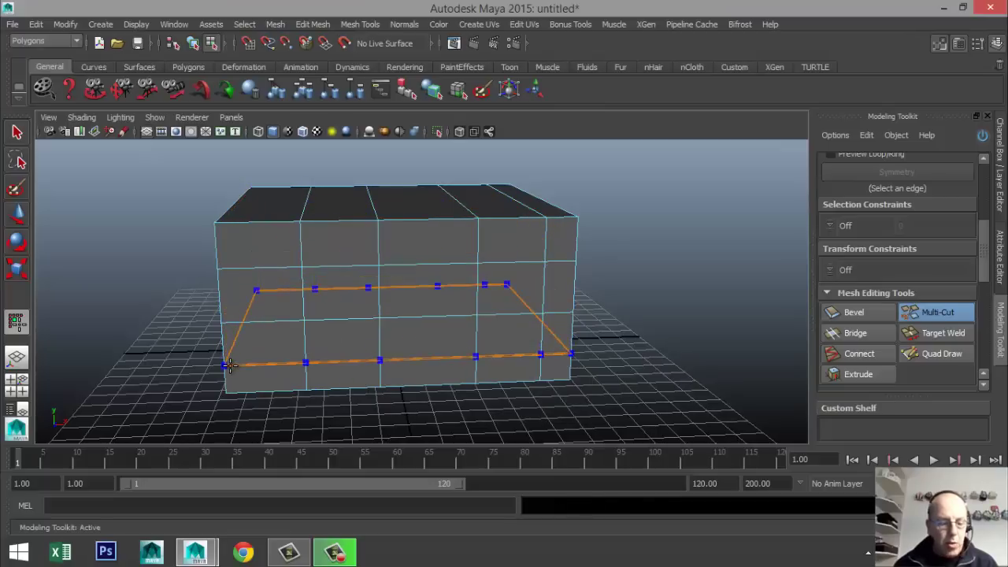
{"action": "left_click", "coordinate": [226, 364], "text": "ctrl"}
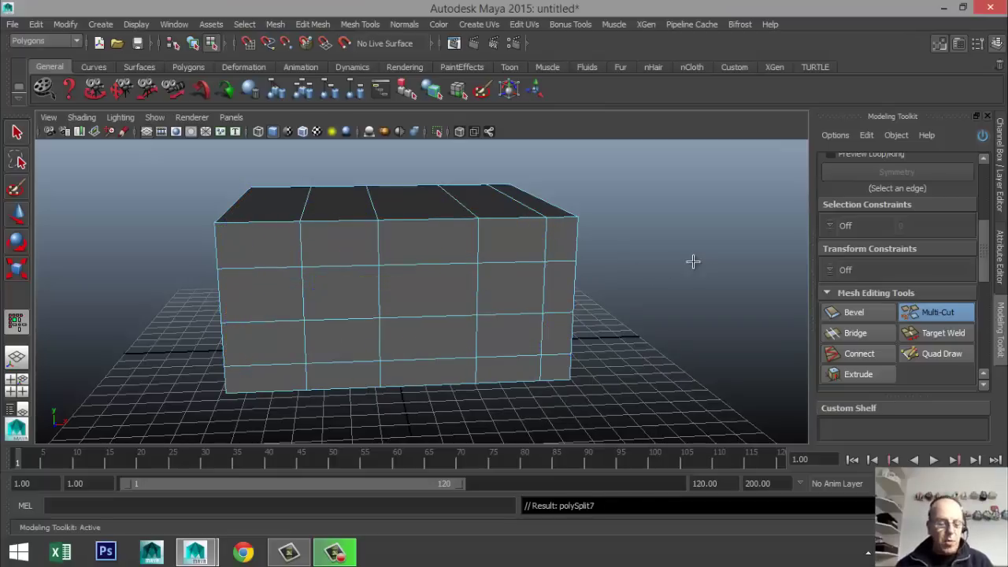
- Leave the cut tool and undo all seven edge loops, restoring the plain cube
{"action": "key", "text": "q"}
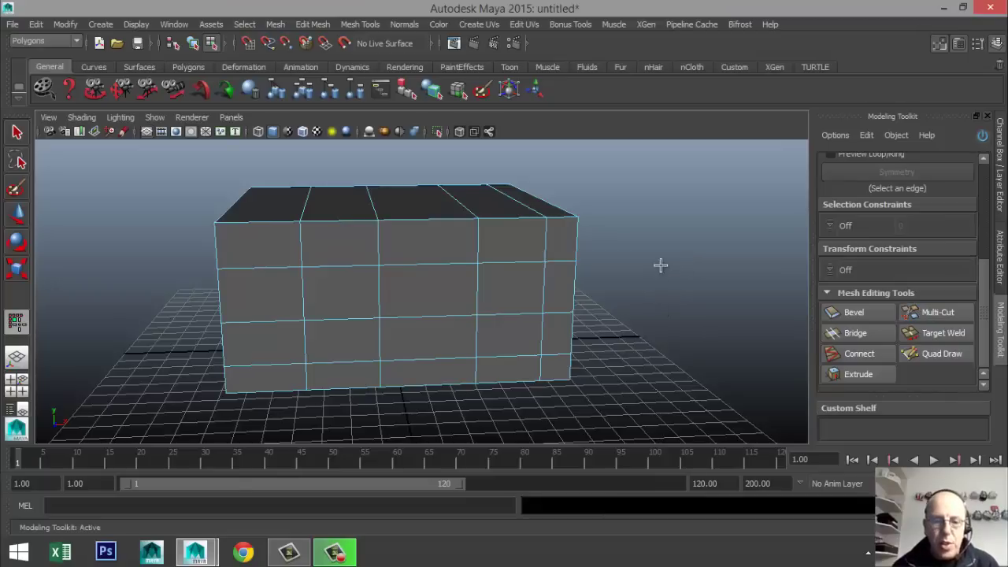
{"action": "mouse_move", "coordinate": [660, 264]}
{"action": "left_mouse_down", "text": "alt"}
{"action": "mouse_move", "coordinate": [630, 333]}
{"action": "mouse_move", "coordinate": [479, 263]}
{"action": "mouse_move", "coordinate": [315, 257]}
{"action": "mouse_move", "coordinate": [325, 213]}
{"action": "mouse_move", "coordinate": [349, 294]}
{"action": "mouse_move", "coordinate": [575, 261]}
{"action": "mouse_move", "coordinate": [659, 274]}
{"action": "left_mouse_up", "text": "alt"}
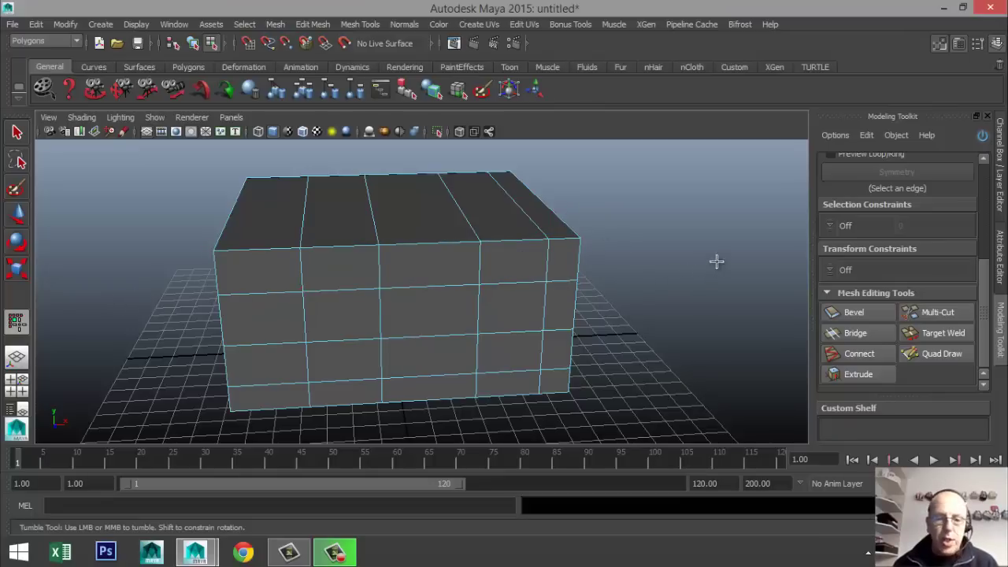
{"action": "key", "text": "ctrl+z"}
{"action": "key", "text": "ctrl+z"}
{"action": "key", "text": "ctrl+z"}
{"action": "key", "text": "ctrl+z"}
{"action": "key", "text": "ctrl+z"}
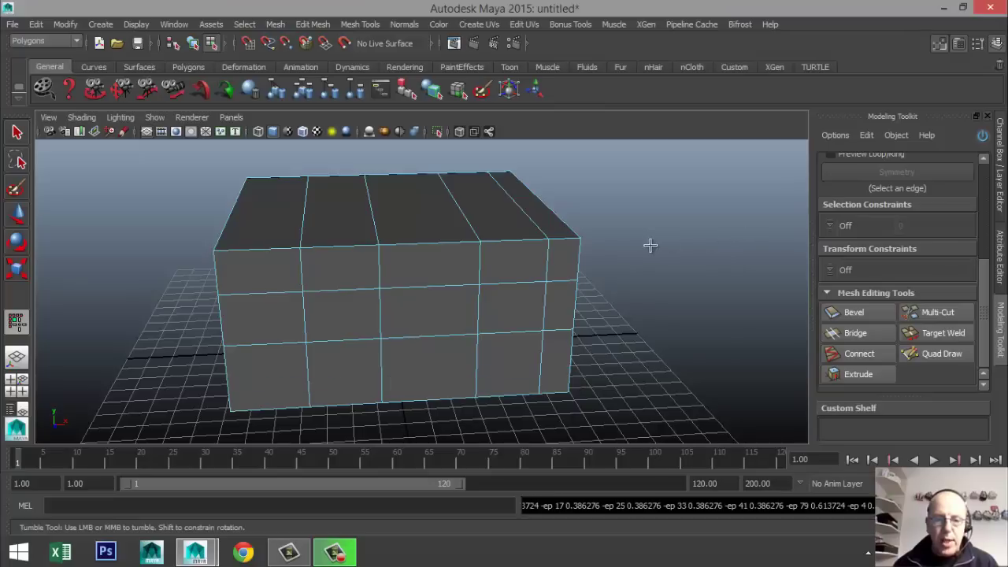
{"action": "key", "text": "ctrl+z"}
{"action": "key", "text": "ctrl+z"}
{"action": "key", "text": "ctrl+z"}
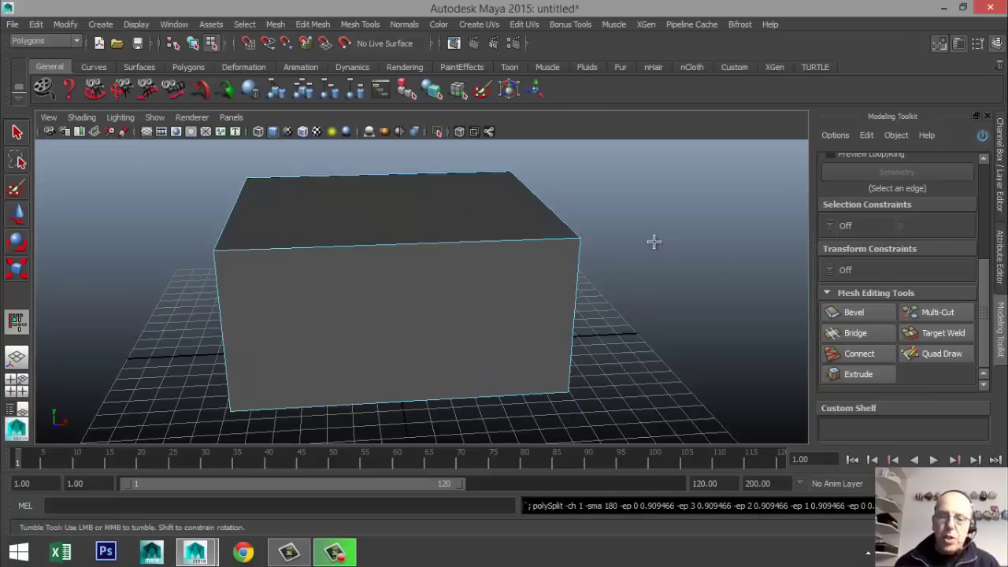
{"action": "left_click_drag", "start_coordinate": [650, 263], "coordinate": [625, 267], "text": "alt"}
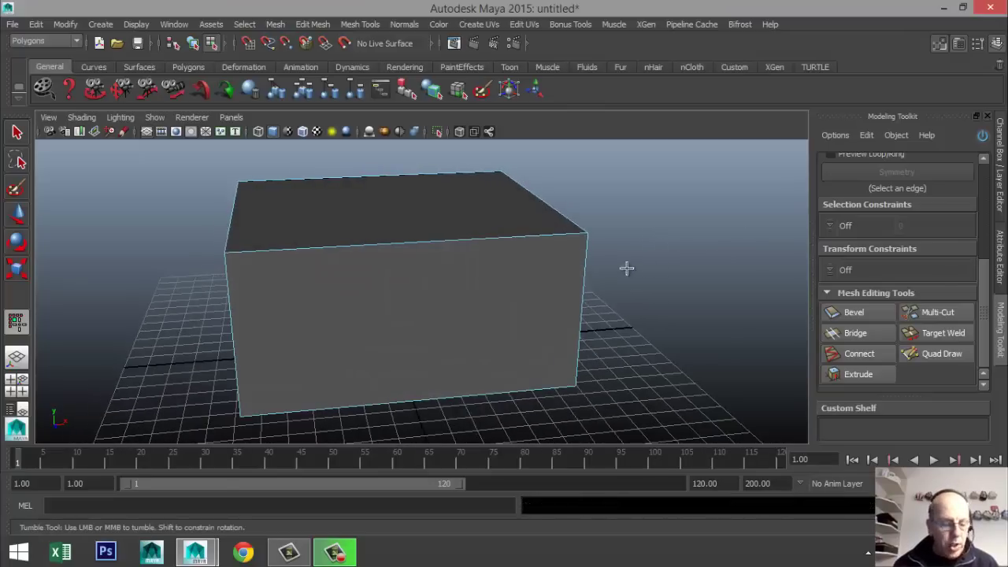
- Select the top front edge and insert vertical edge loops across the box with Multi-Cut
{"action": "left_click", "coordinate": [554, 237]}
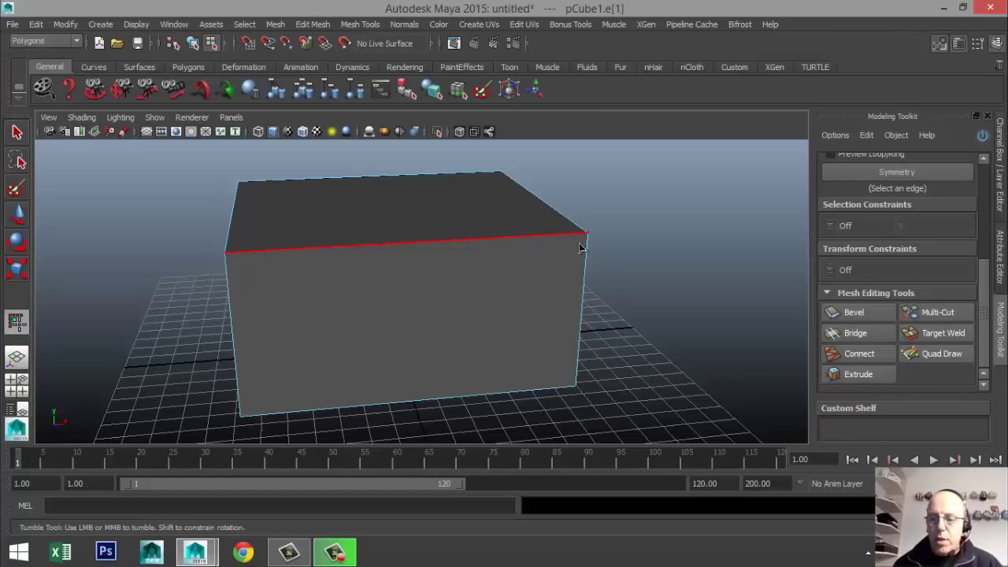
{"action": "left_click", "coordinate": [948, 313]}
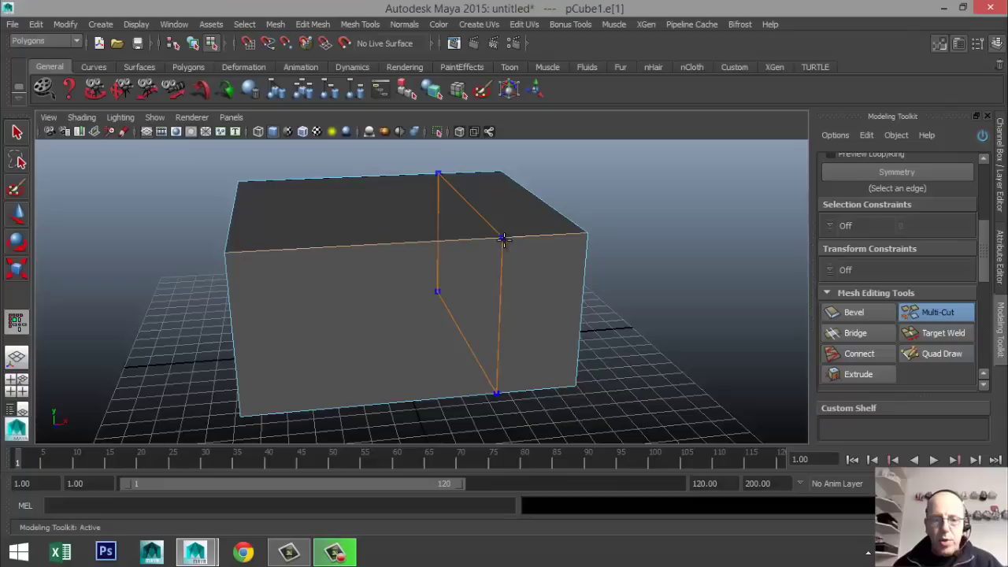
{"action": "left_click", "coordinate": [362, 240], "text": "ctrl"}
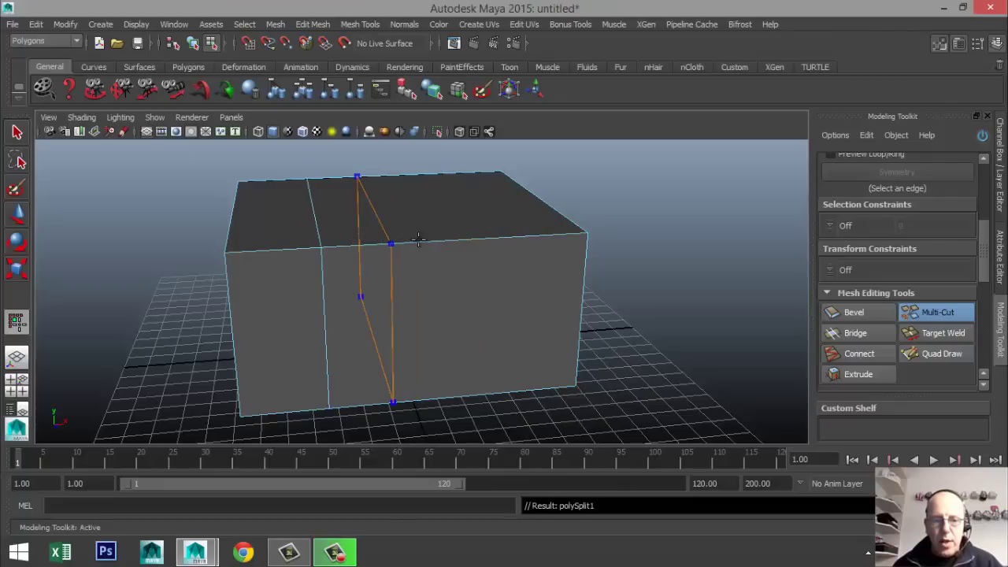
{"action": "left_click", "coordinate": [395, 241], "text": "ctrl"}
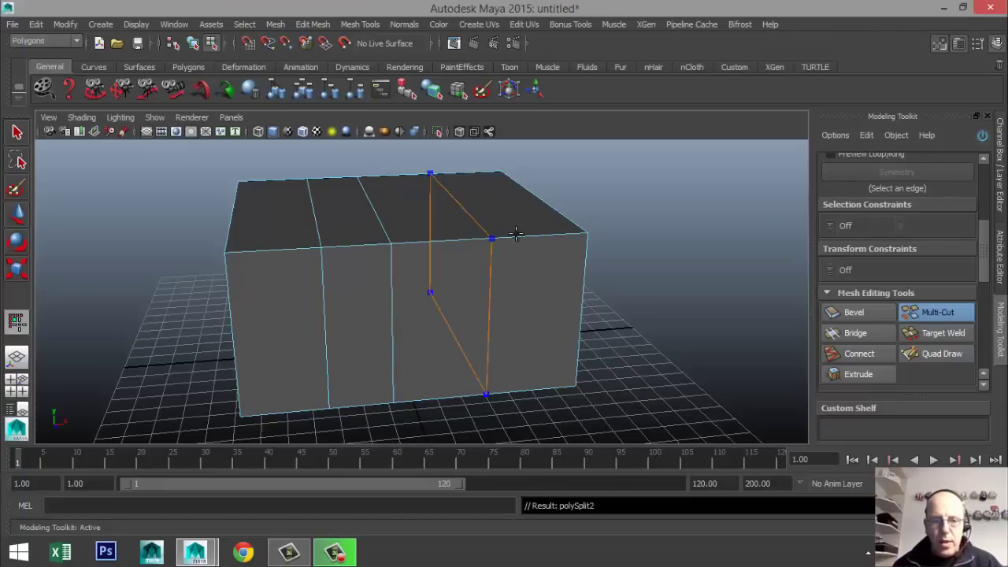
{"action": "left_click", "coordinate": [440, 239], "text": "ctrl"}
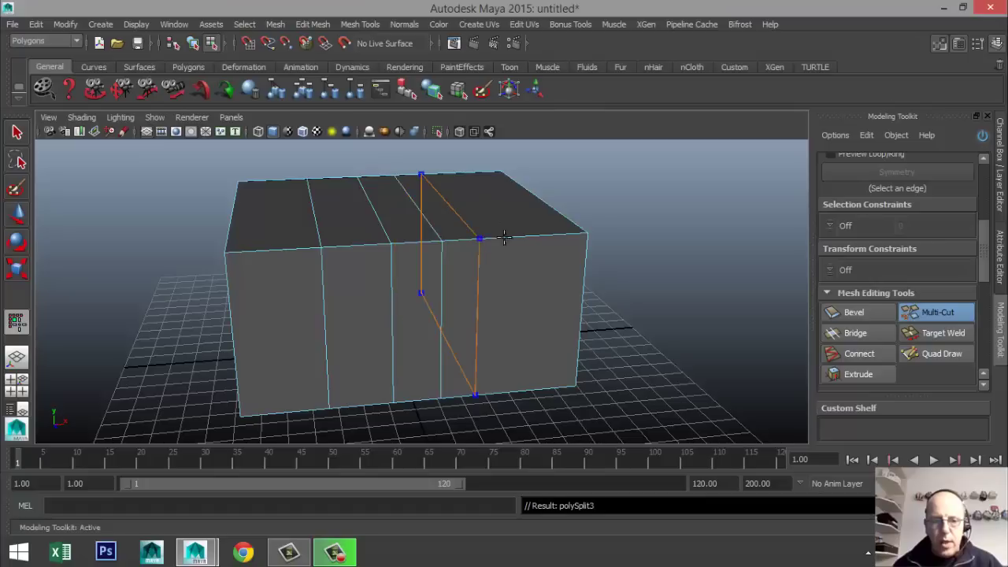
{"action": "left_click", "coordinate": [515, 237], "text": "ctrl"}
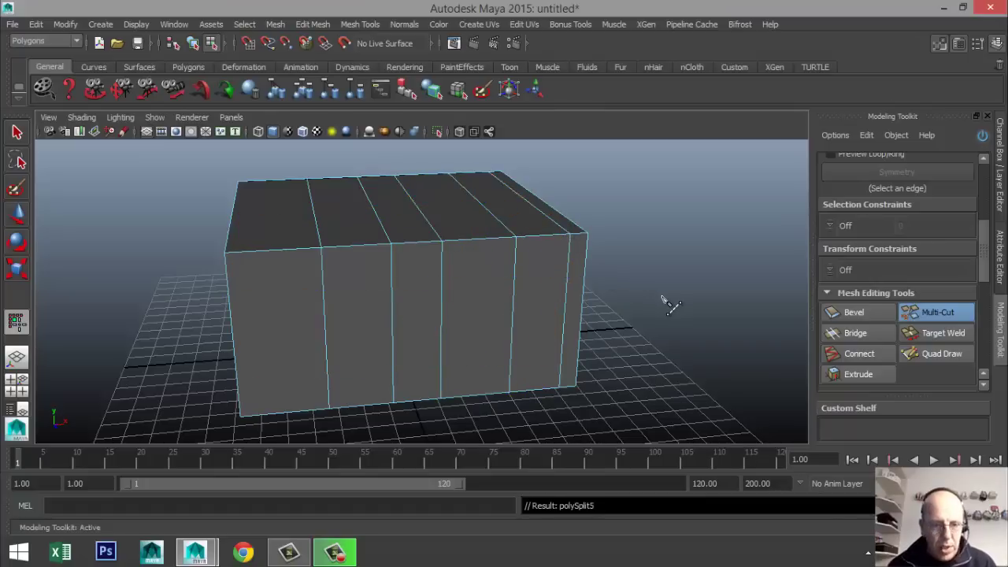
- Orbit the view and scroll the toolkit to the Multi-Cut options showing Snap Step 25%
{"action": "scroll", "coordinate": [666, 299], "scroll_direction": "down", "scroll_amount": 3}
{"action": "scroll", "coordinate": [666, 307], "scroll_direction": "up", "scroll_amount": 2}
{"action": "left_click_drag", "start_coordinate": [649, 302], "coordinate": [620, 307], "text": "alt"}
{"action": "middle_click_drag", "start_coordinate": [628, 307], "coordinate": [580, 311], "text": "alt"}
{"action": "scroll", "coordinate": [879, 289], "scroll_direction": "up", "scroll_amount": 5}
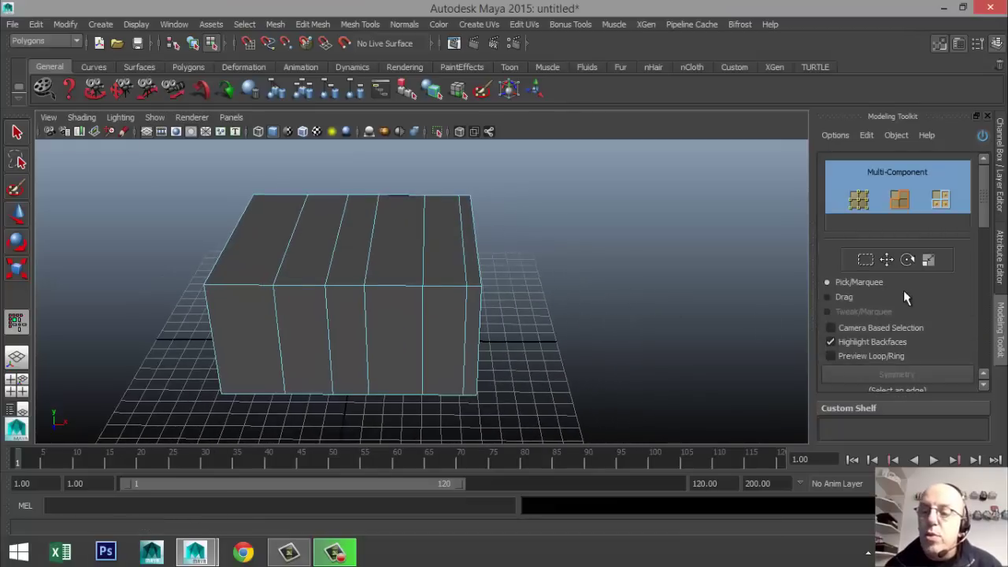
{"action": "scroll", "coordinate": [903, 289], "scroll_direction": "down", "scroll_amount": 5}
{"action": "scroll", "coordinate": [909, 289], "scroll_direction": "down", "scroll_amount": 5}
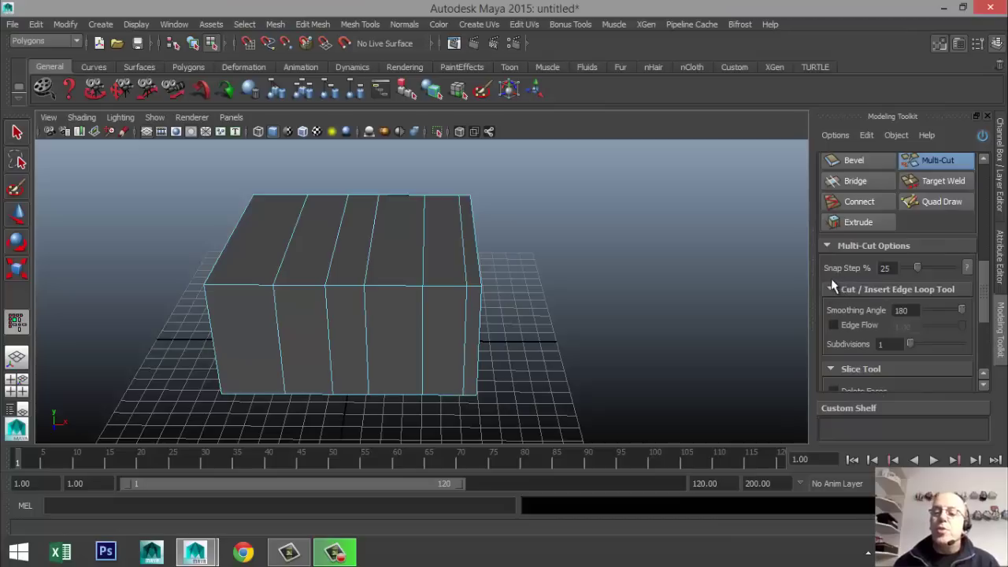
- Set Snap Step to 10%, draw and commit a test slice across the top, then undo it
{"action": "double_click", "coordinate": [885, 268]}
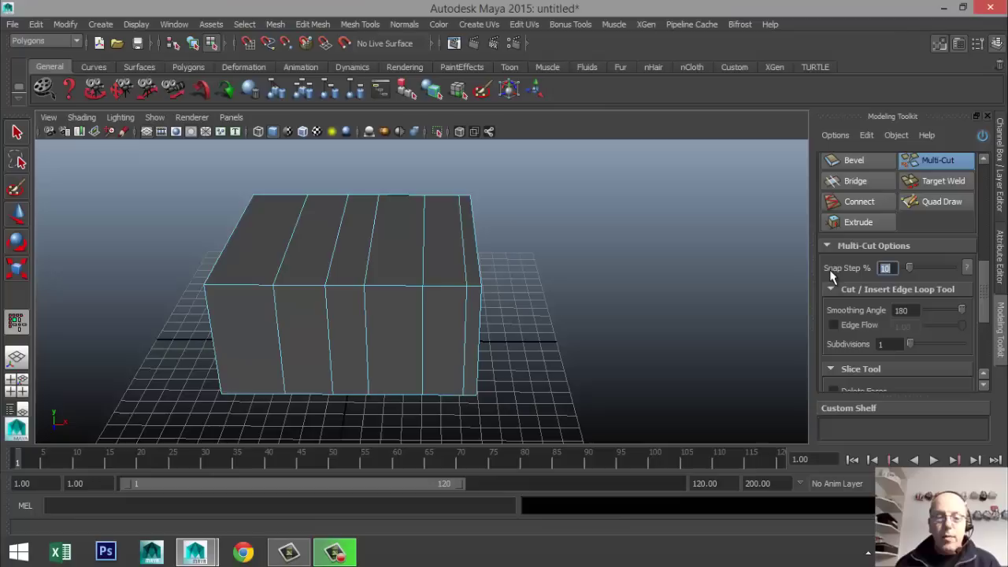
{"action": "left_click", "coordinate": [608, 294]}
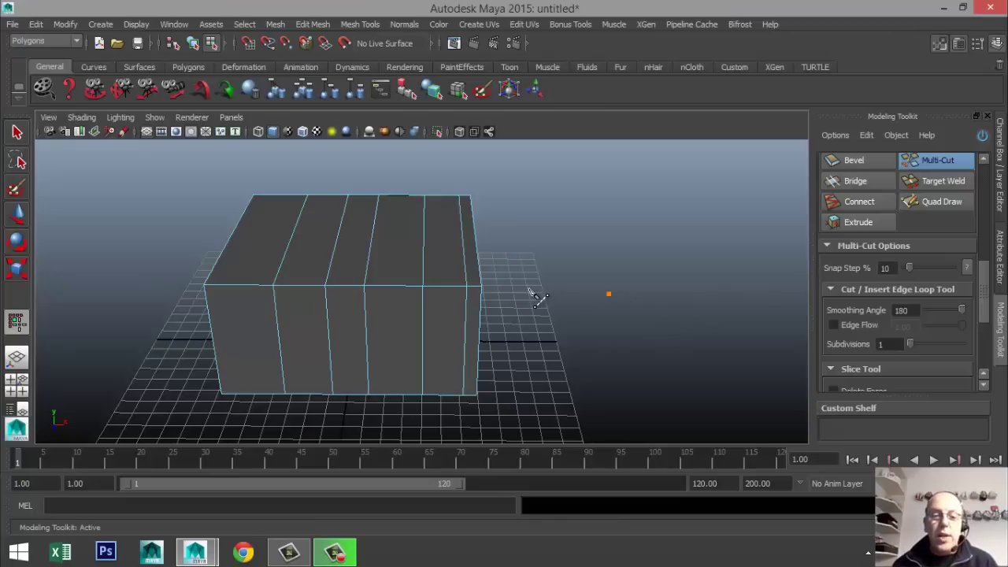
{"action": "left_click", "coordinate": [357, 257]}
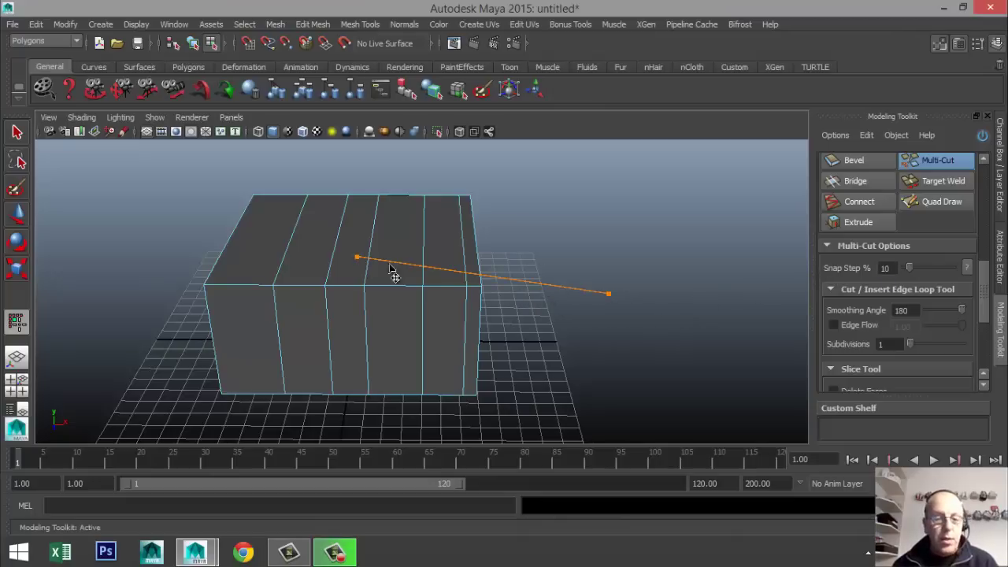
{"action": "key", "text": "Return"}
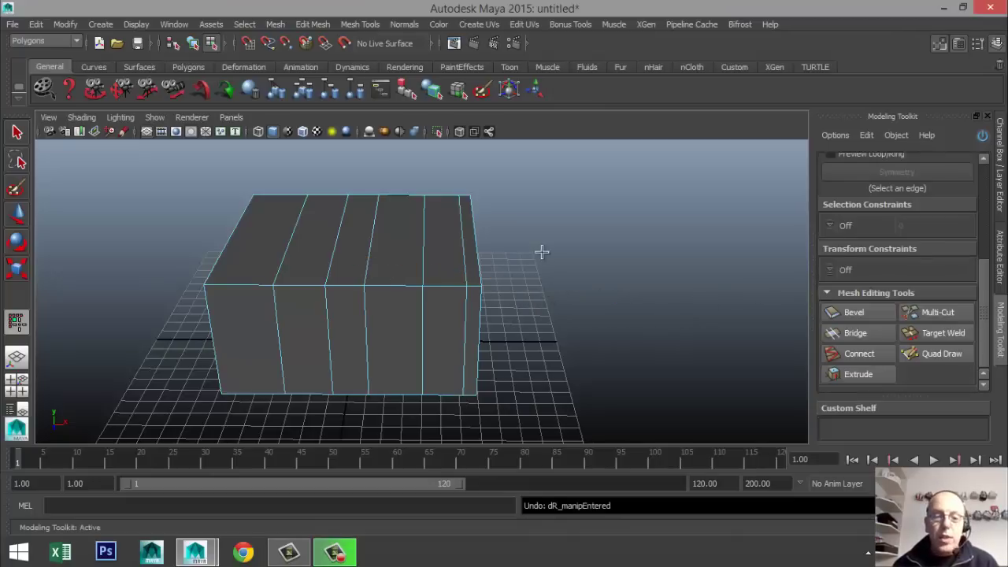
{"action": "key", "text": "ctrl+z"}
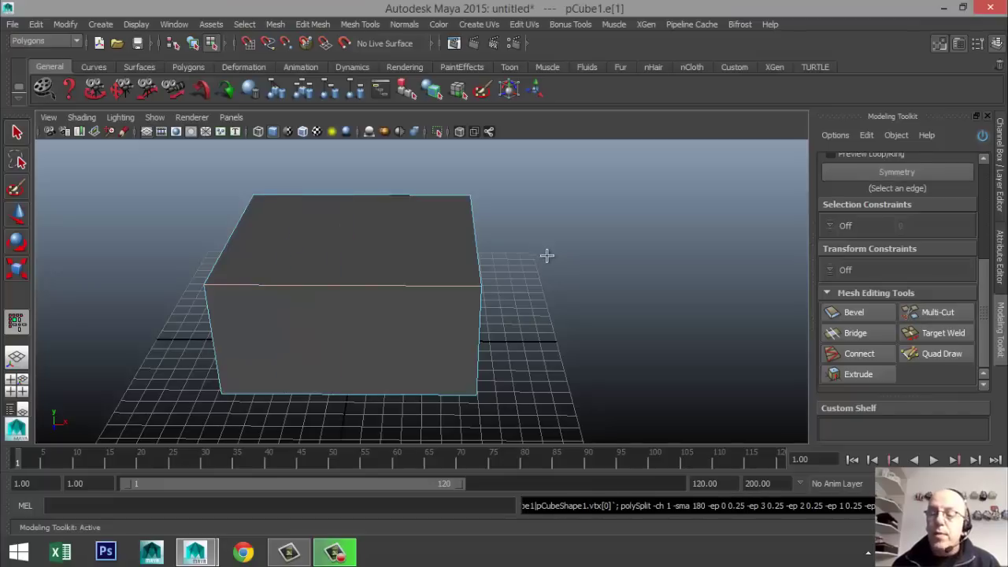
{"action": "left_click_drag", "start_coordinate": [564, 271], "coordinate": [569, 277], "text": "alt"}
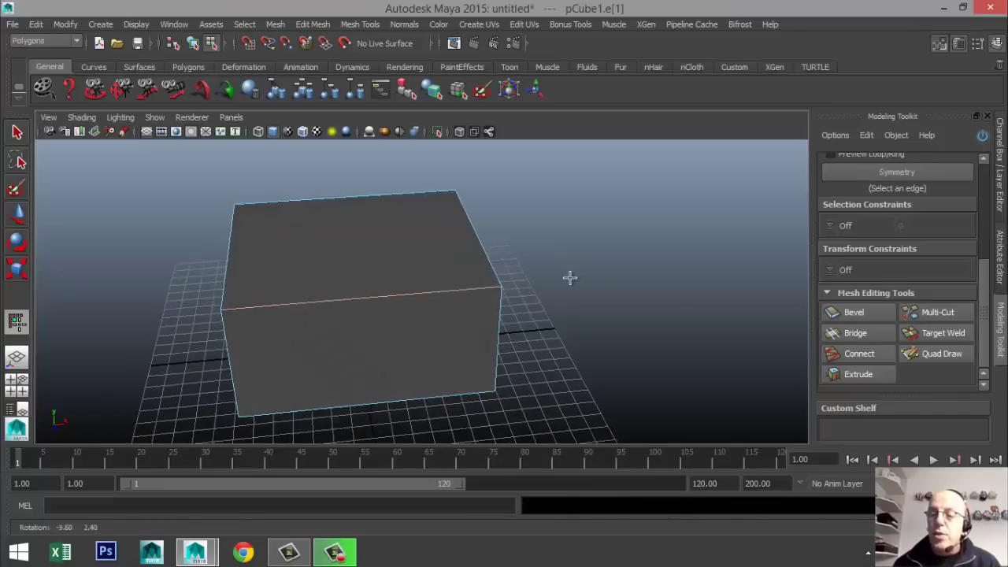
- Add three edge loops across the cube's front with Multi-Cut, then quit the tool and undo them
{"action": "left_click", "coordinate": [950, 312]}
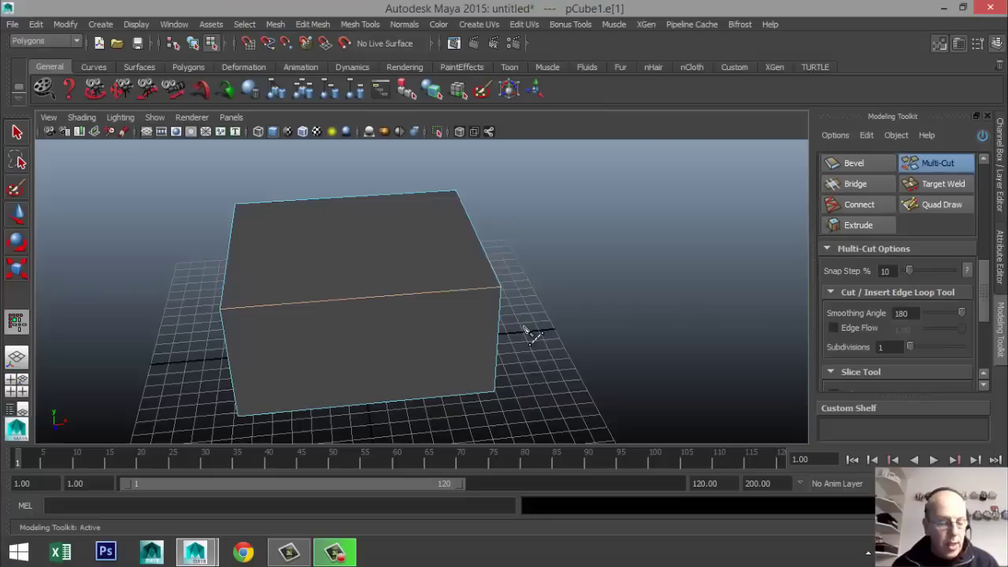
{"action": "left_click_drag", "start_coordinate": [525, 333], "coordinate": [526, 312], "text": "alt"}
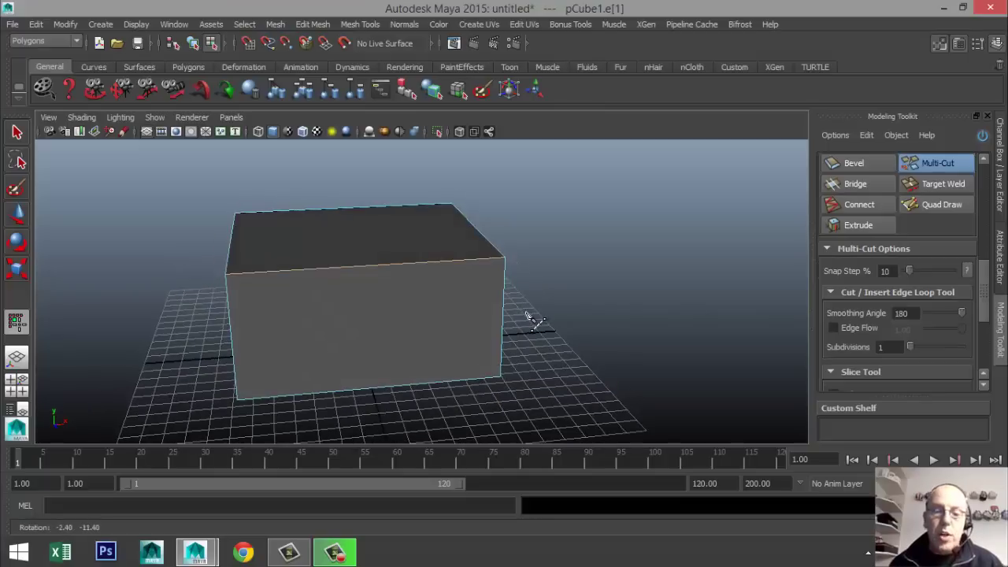
{"action": "left_click", "coordinate": [481, 260], "text": "ctrl"}
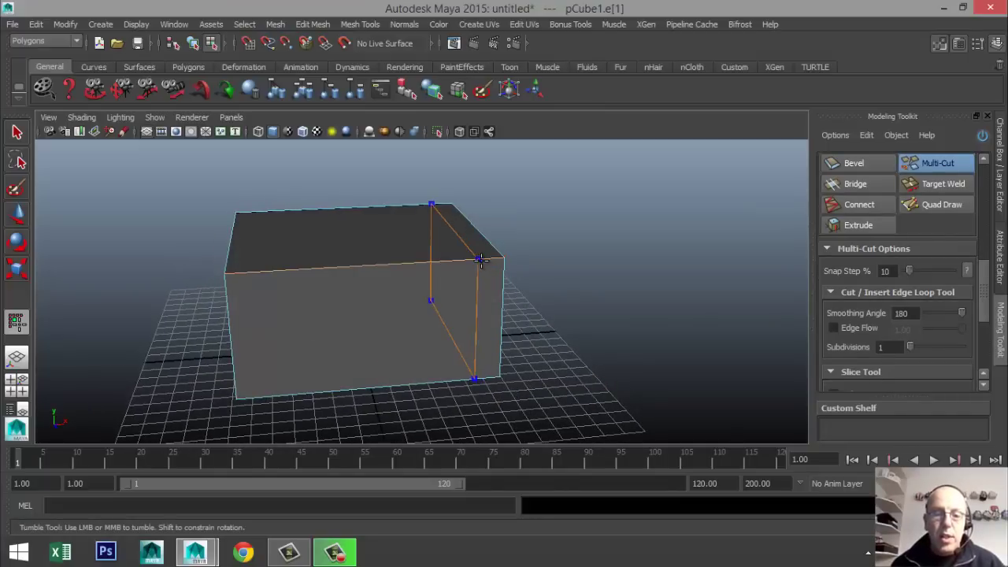
{"action": "middle_click_drag", "start_coordinate": [490, 260], "coordinate": [402, 267], "text": "ctrl"}
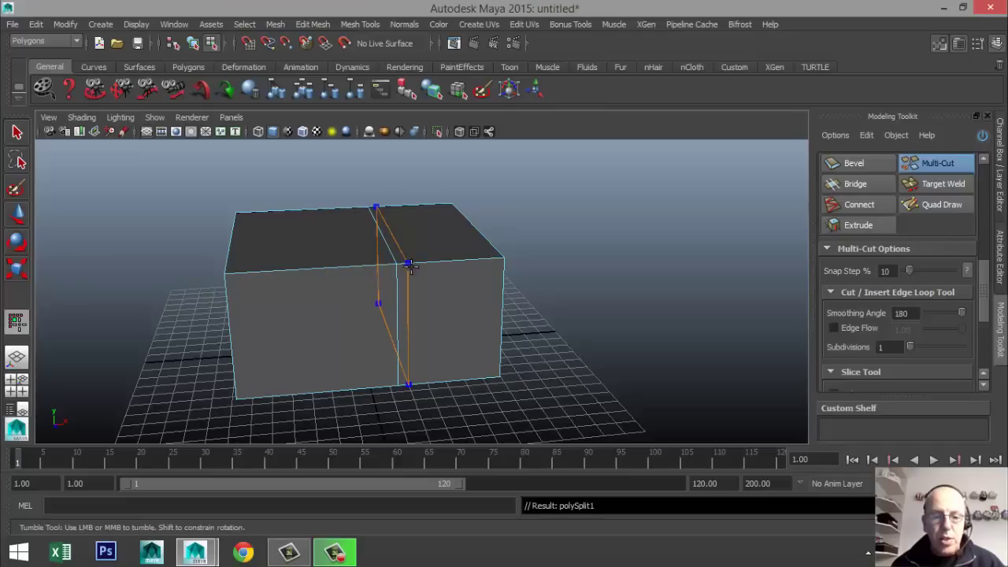
{"action": "left_click", "coordinate": [423, 266], "text": "ctrl"}
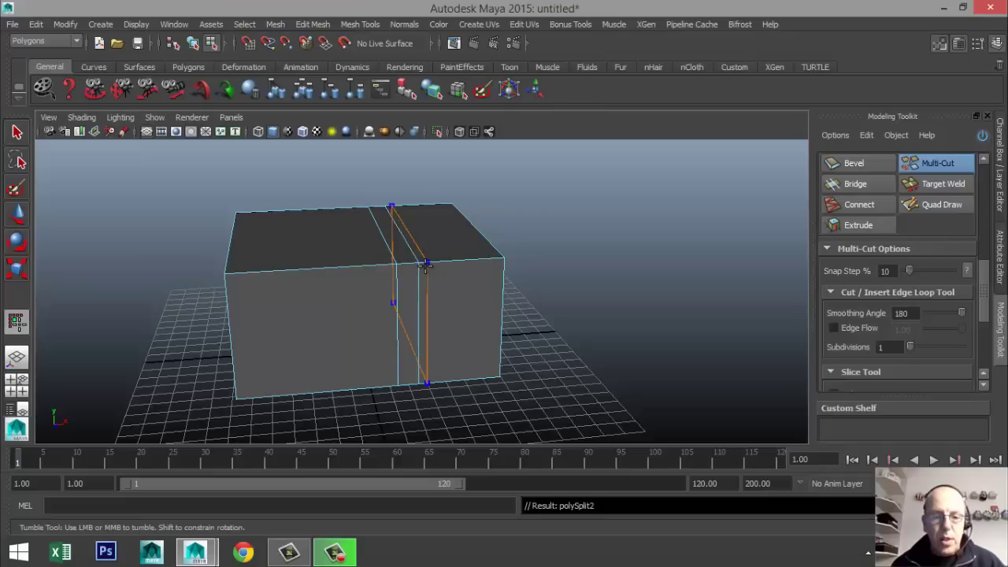
{"action": "left_click", "coordinate": [438, 266], "text": "ctrl"}
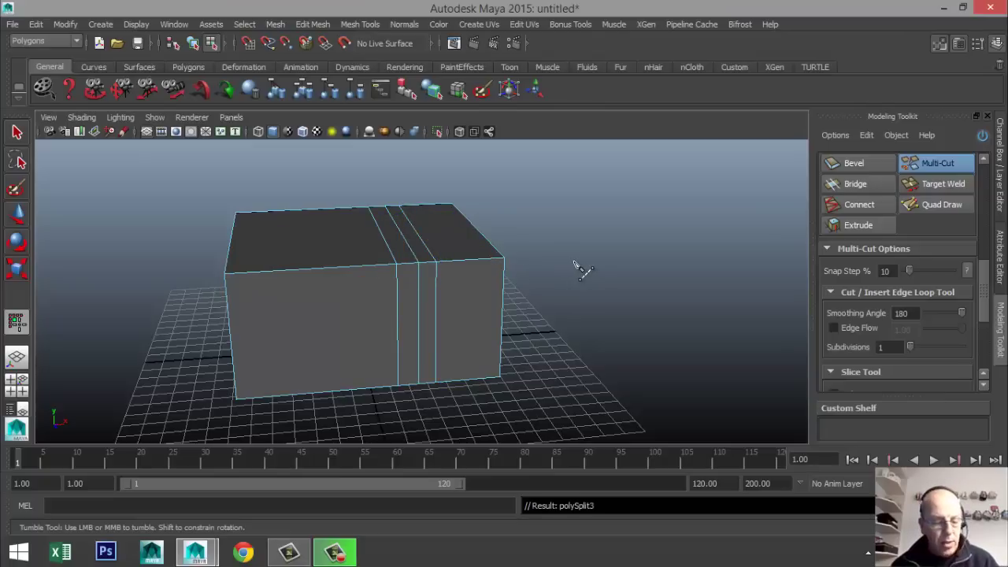
{"action": "key", "text": "q"}
{"action": "key", "text": "ctrl+z"}
{"action": "key", "text": "ctrl+z"}
{"action": "key", "text": "ctrl+z"}
{"action": "key", "text": "ctrl+z"}
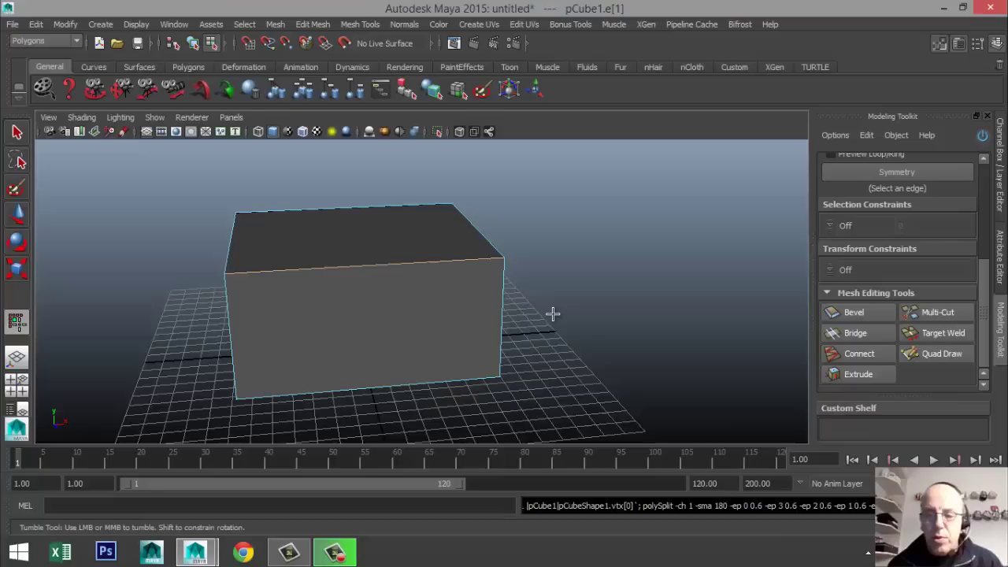
- Activate Multi-Cut and tick Delete Faces in its Slice Tool options
{"action": "mouse_move", "coordinate": [559, 324]}
{"action": "left_mouse_down", "text": "alt"}
{"action": "mouse_move", "coordinate": [547, 313]}
{"action": "mouse_move", "coordinate": [556, 312]}
{"action": "left_mouse_up", "text": "alt"}
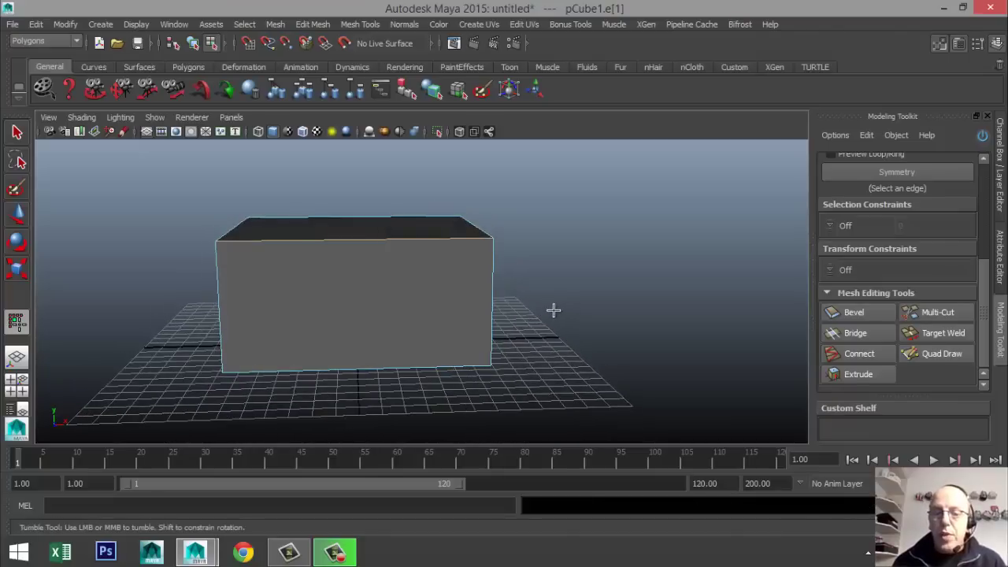
{"action": "right_click_drag", "start_coordinate": [551, 308], "coordinate": [571, 316], "text": "alt"}
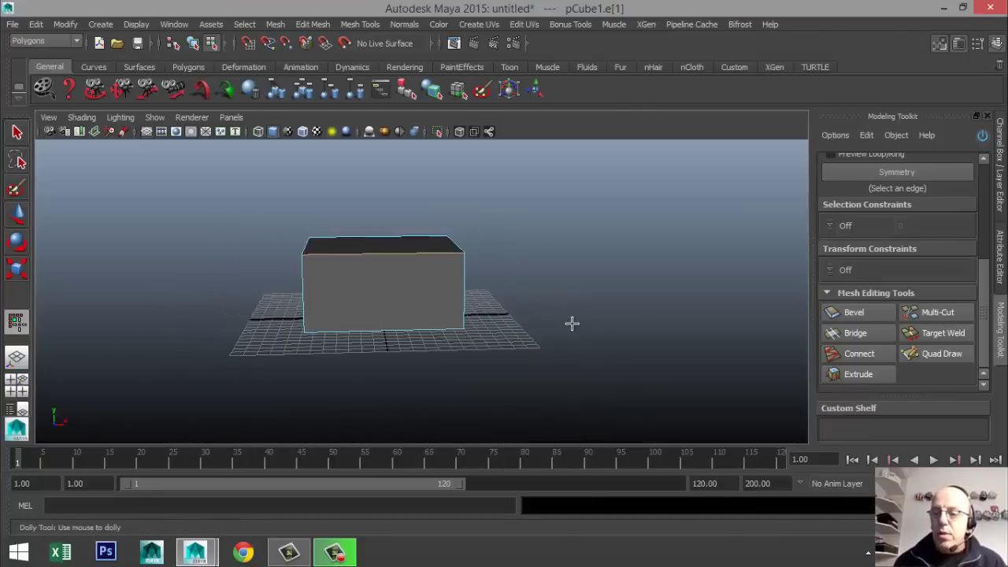
{"action": "left_click", "coordinate": [937, 313]}
{"action": "scroll", "coordinate": [929, 308], "scroll_direction": "down", "scroll_amount": 3}
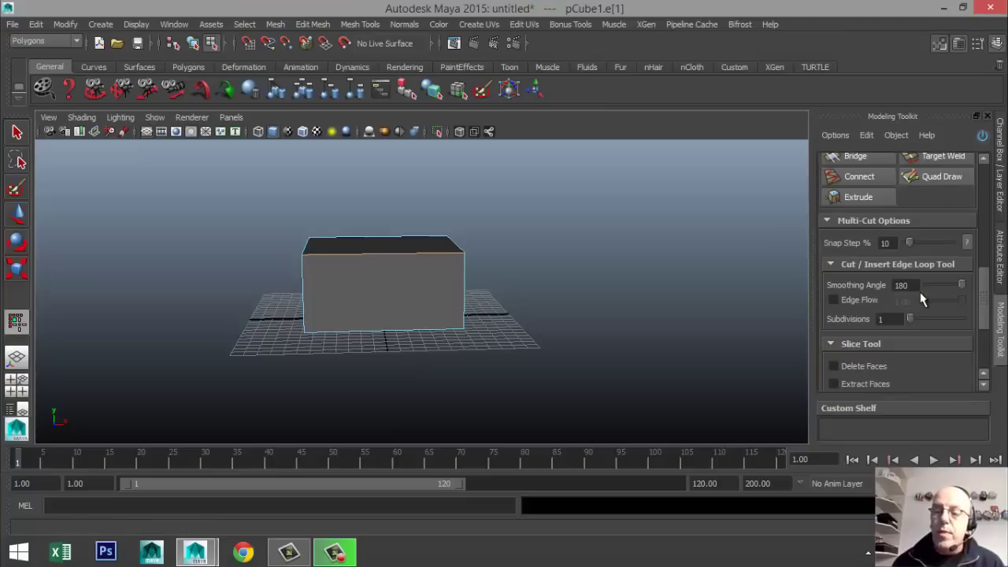
{"action": "scroll", "coordinate": [915, 355], "scroll_direction": "down", "scroll_amount": 3}
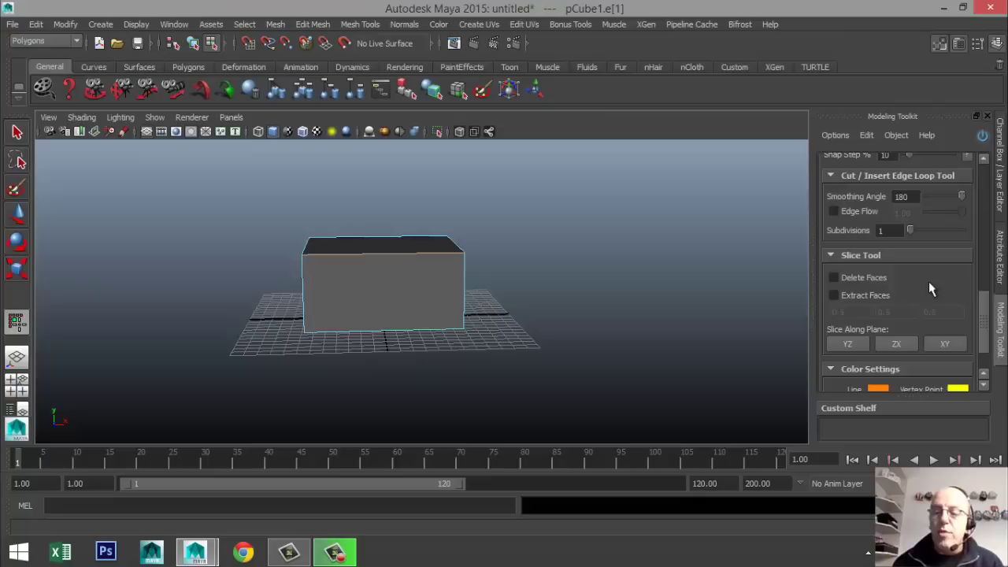
{"action": "left_click", "coordinate": [834, 277]}
- Slice diagonally across the cube so one side is deleted, leaving a wedge
{"action": "middle_click_drag", "start_coordinate": [562, 293], "coordinate": [590, 354], "text": "alt"}
{"action": "left_click_drag", "start_coordinate": [590, 360], "coordinate": [582, 355], "text": "alt"}
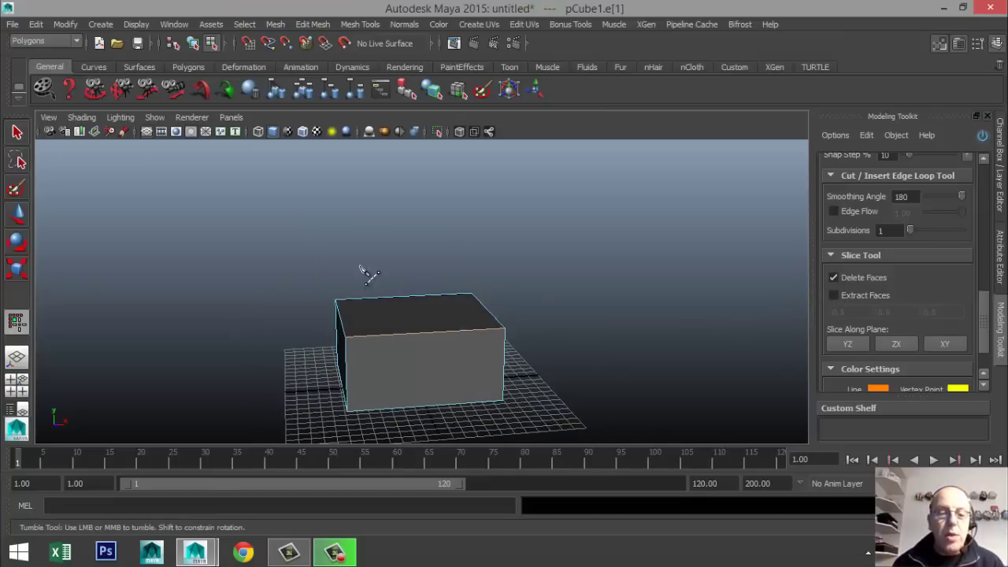
{"action": "left_click_drag", "start_coordinate": [348, 249], "coordinate": [529, 420]}
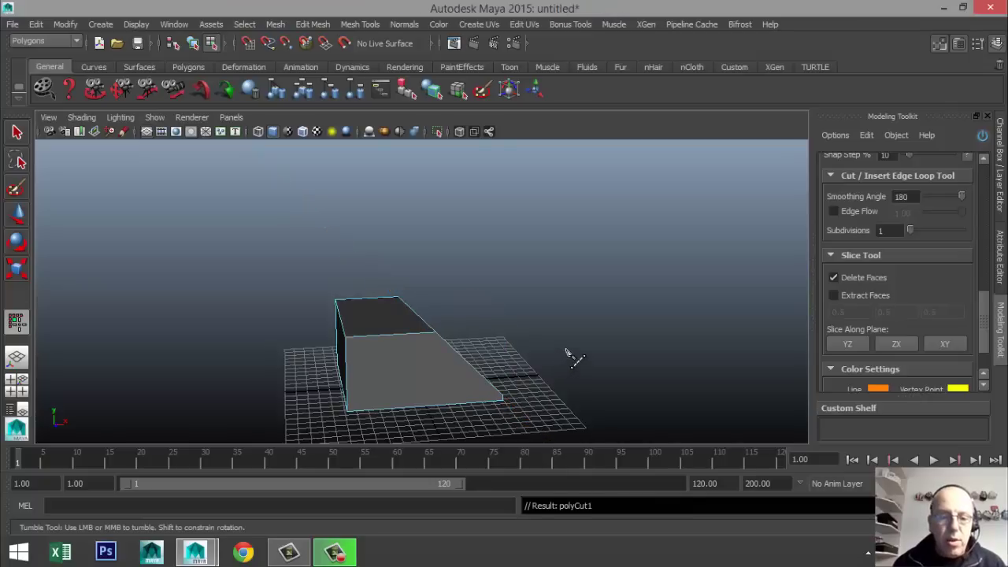
- Inspect the wedge-cut cube, then undo the diagonal slice to restore it
{"action": "left_click_drag", "start_coordinate": [580, 349], "coordinate": [562, 360], "text": "alt"}
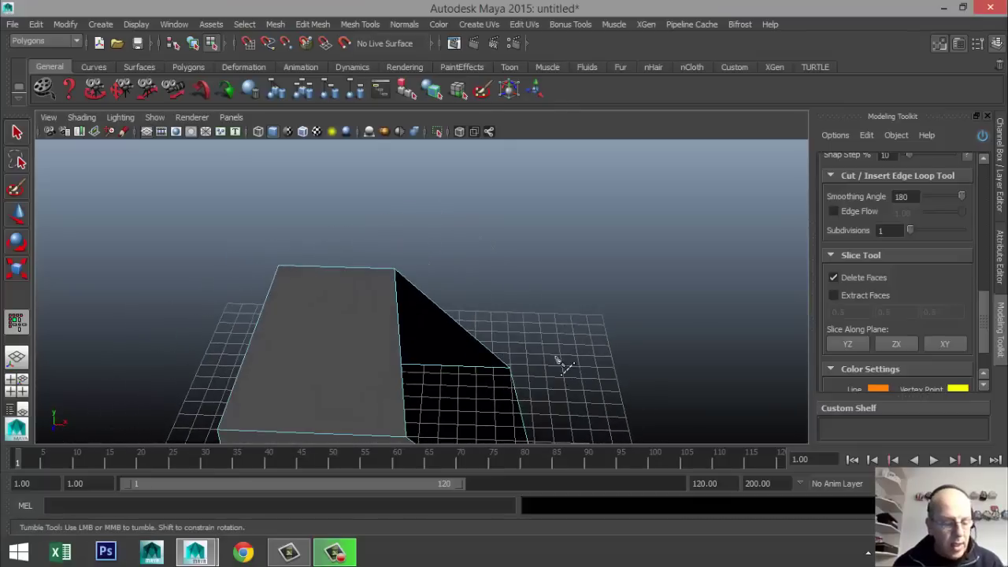
{"action": "middle_click_drag", "start_coordinate": [562, 360], "coordinate": [513, 295], "text": "alt"}
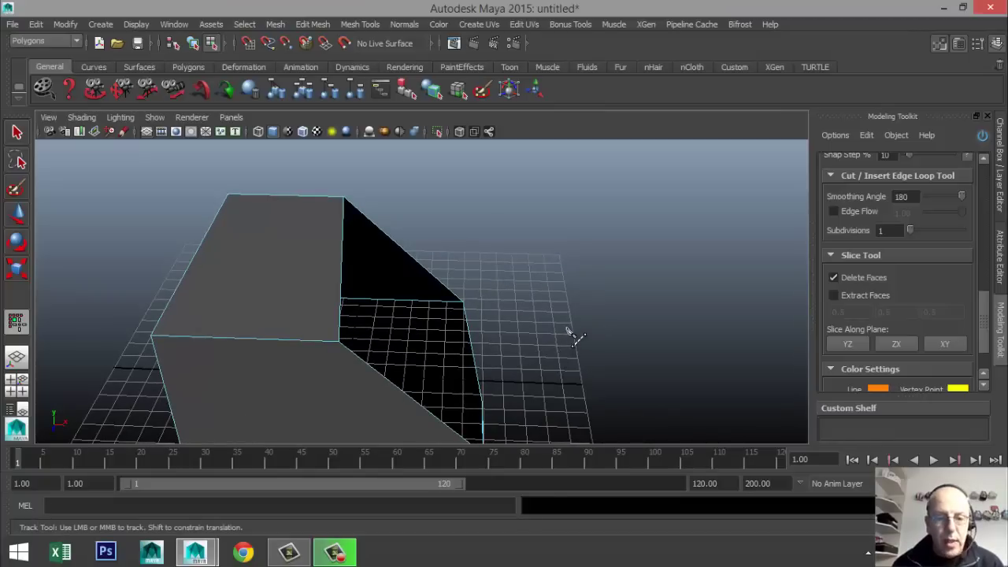
{"action": "key", "text": "ctrl+z"}
- Slice the top off the box twice, undoing each cut to leave the box whole
{"action": "left_click_drag", "start_coordinate": [563, 341], "coordinate": [559, 320], "text": "alt"}
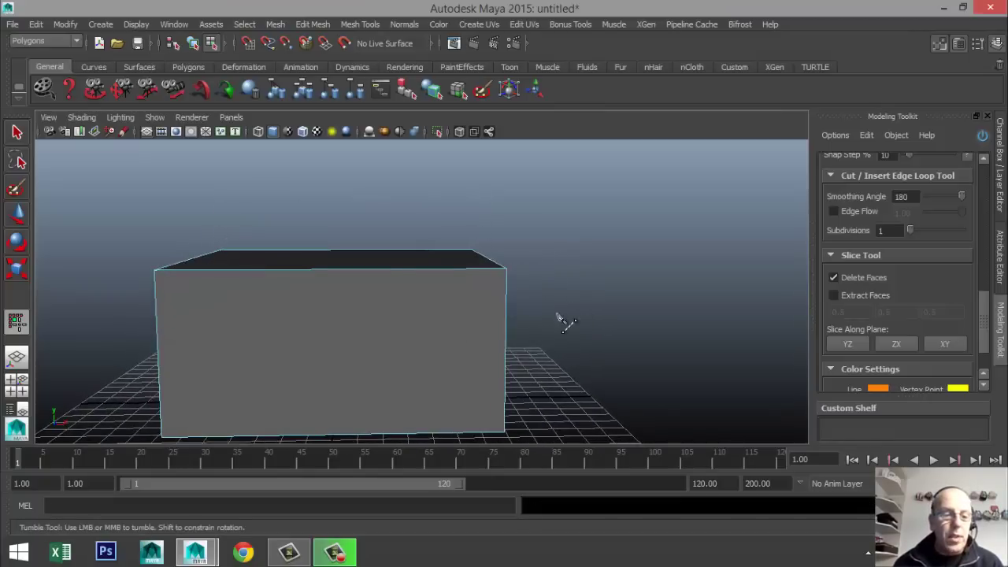
{"action": "left_click_drag", "start_coordinate": [115, 302], "coordinate": [627, 347]}
{"action": "key", "text": "ctrl+z"}
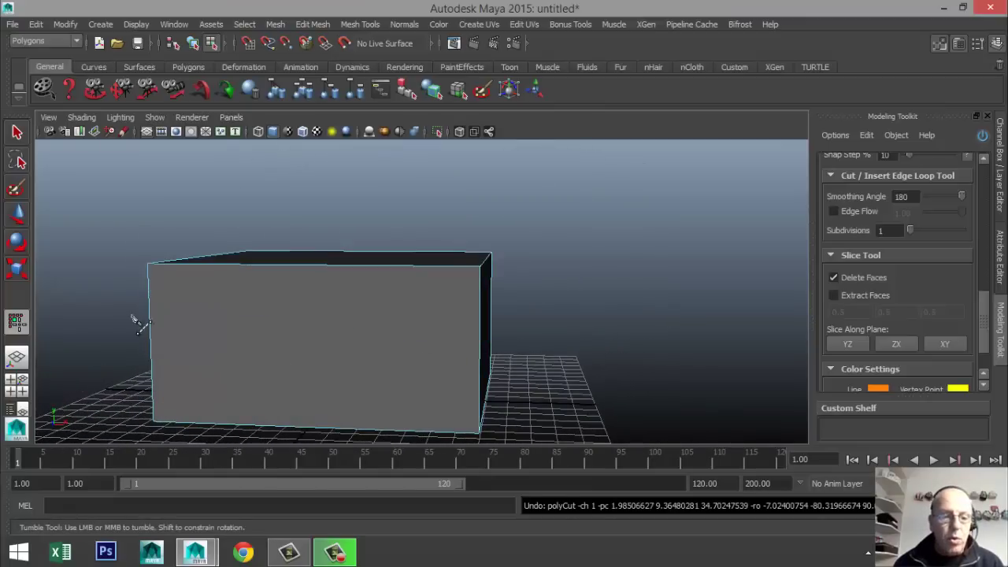
{"action": "left_click_drag", "start_coordinate": [77, 277], "coordinate": [711, 294]}
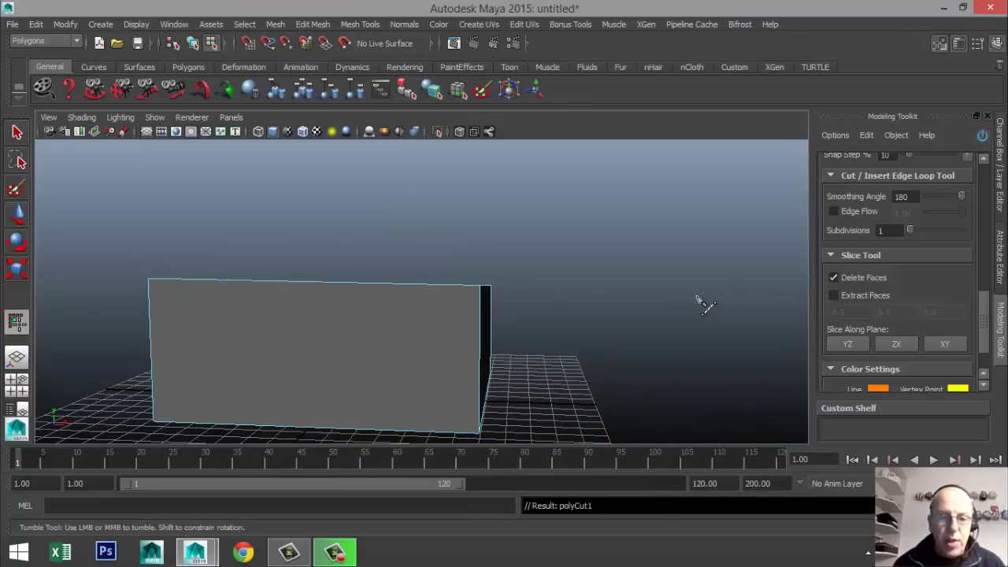
{"action": "mouse_move", "coordinate": [630, 337]}
{"action": "left_mouse_down", "text": "alt"}
{"action": "mouse_move", "coordinate": [489, 383]}
{"action": "mouse_move", "coordinate": [630, 344]}
{"action": "mouse_move", "coordinate": [636, 355]}
{"action": "left_mouse_up", "text": "alt"}
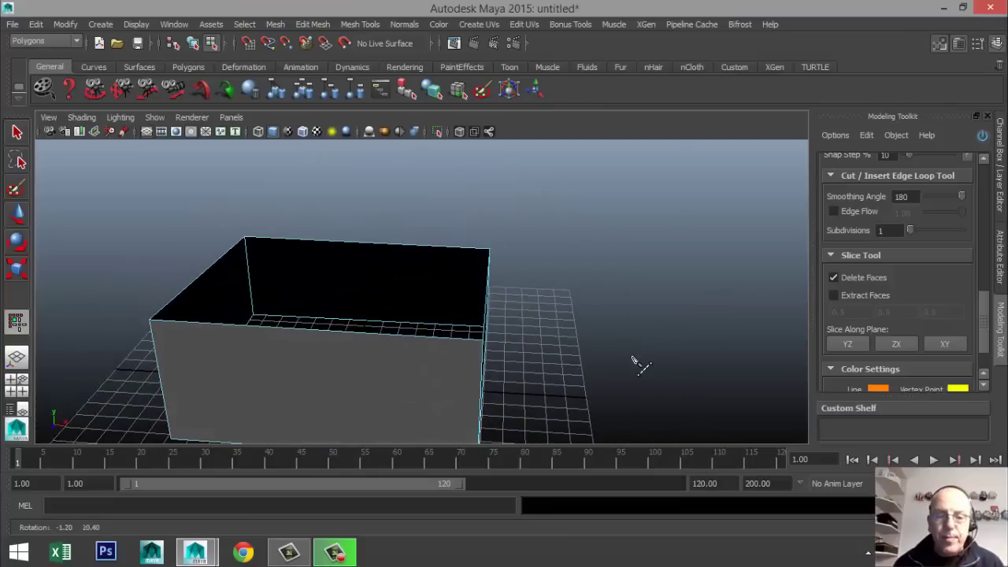
{"action": "key", "text": "ctrl+z"}
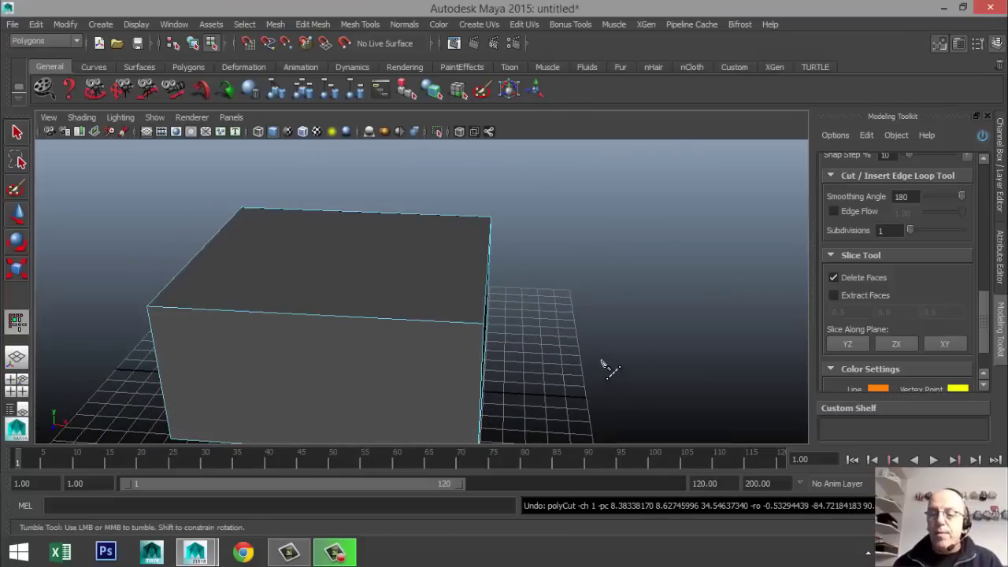
{"action": "scroll", "coordinate": [930, 331], "scroll_direction": "down", "scroll_amount": 2}
{"action": "scroll", "coordinate": [930, 331], "scroll_direction": "down", "scroll_amount": 1}
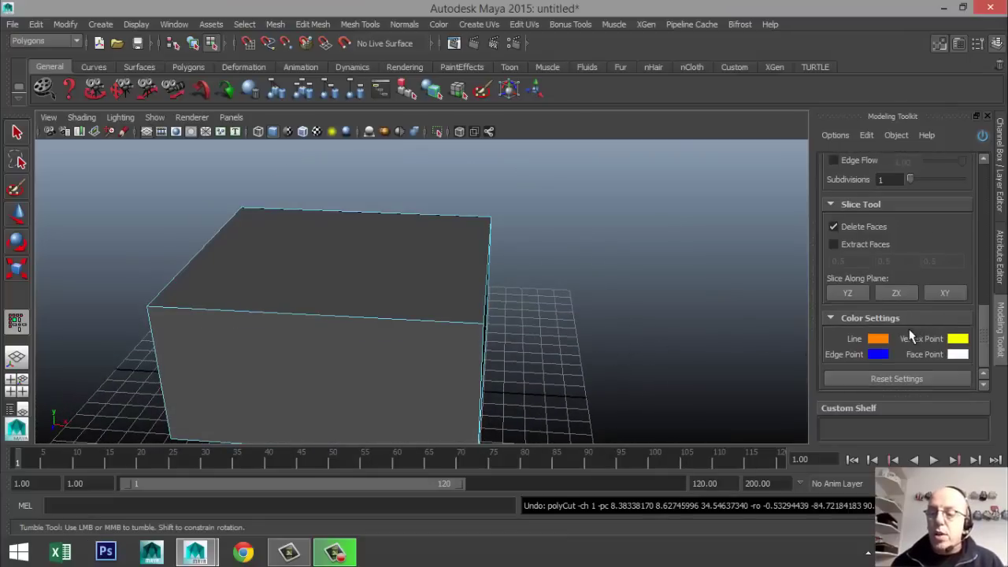
{"action": "left_click_drag", "start_coordinate": [986, 325], "coordinate": [994, 378]}
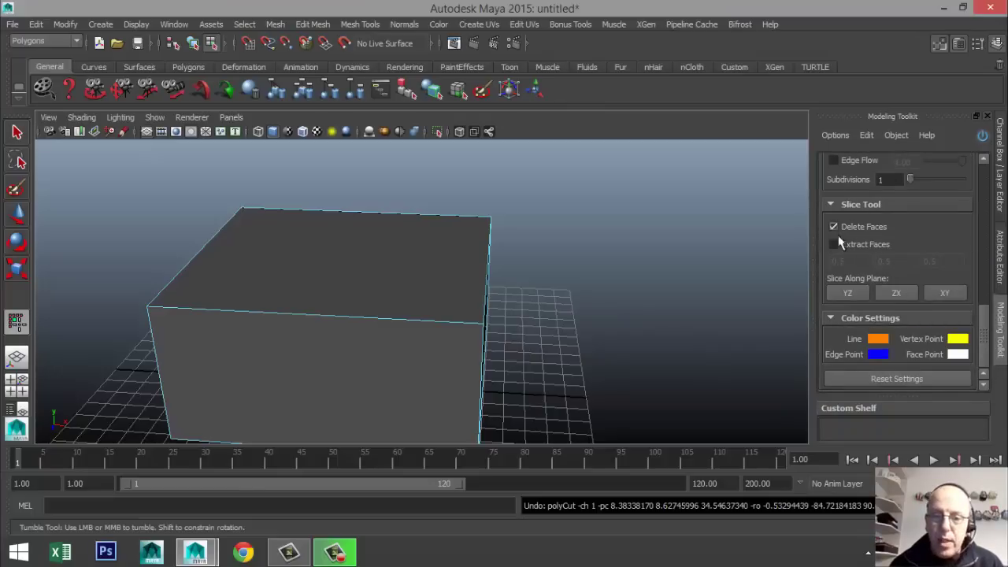
- Untick Delete Faces and tick Extract Faces so slices separate pieces with 0.5 offsets
{"action": "left_click", "coordinate": [485, 321]}
{"action": "left_click_drag", "start_coordinate": [529, 299], "coordinate": [486, 292], "text": "alt"}
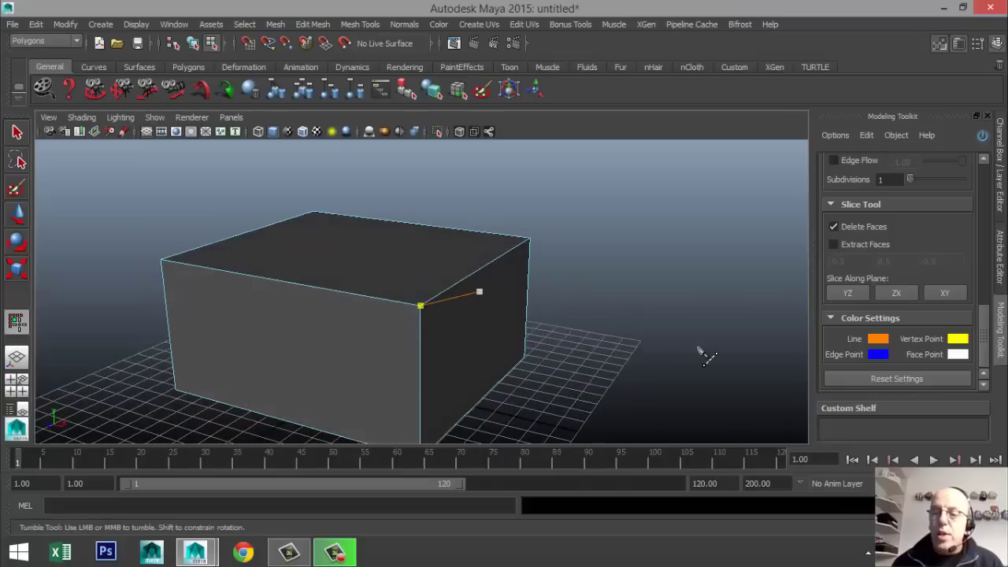
{"action": "left_click", "coordinate": [834, 244]}
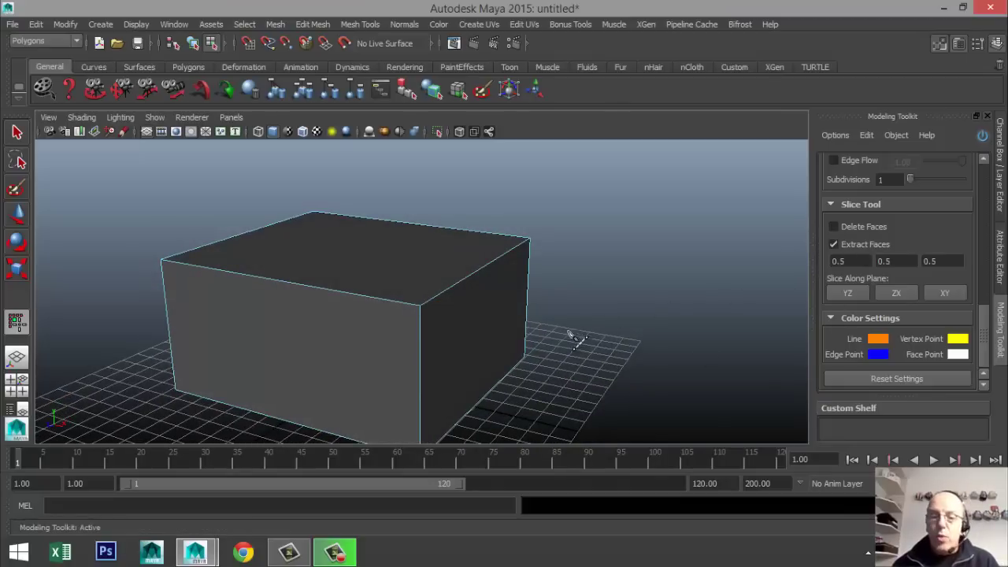
{"action": "left_click_drag", "start_coordinate": [542, 354], "coordinate": [589, 358], "text": "alt"}
{"action": "middle_click_drag", "start_coordinate": [592, 360], "coordinate": [623, 333], "text": "alt"}
{"action": "left_click_drag", "start_coordinate": [612, 354], "coordinate": [580, 350], "text": "alt"}
- Drag several diagonal slice lines across the box, splitting it into gapped slabs
{"action": "left_click_drag", "start_coordinate": [171, 160], "coordinate": [532, 401]}
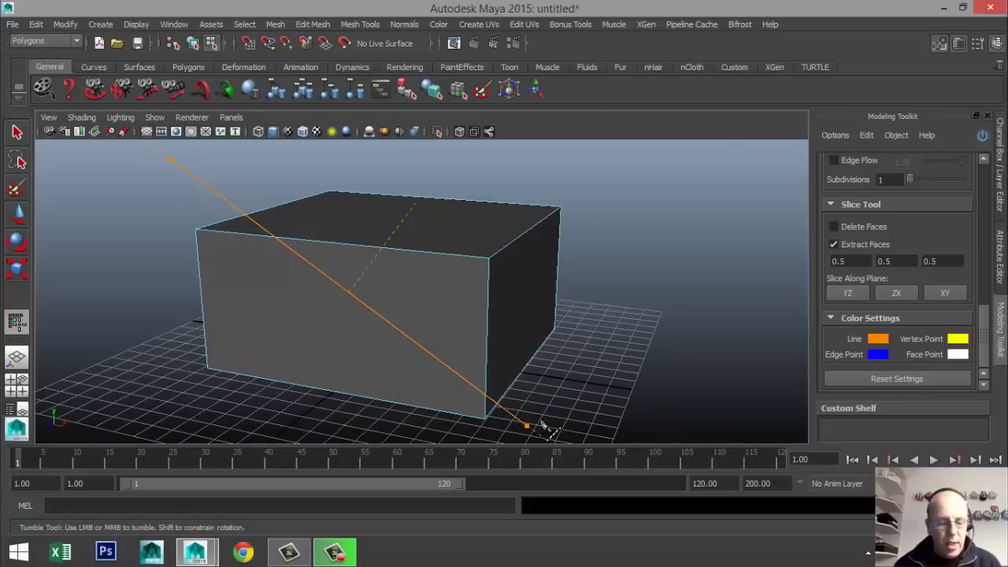
{"action": "left_click_drag", "start_coordinate": [544, 429], "coordinate": [656, 403]}
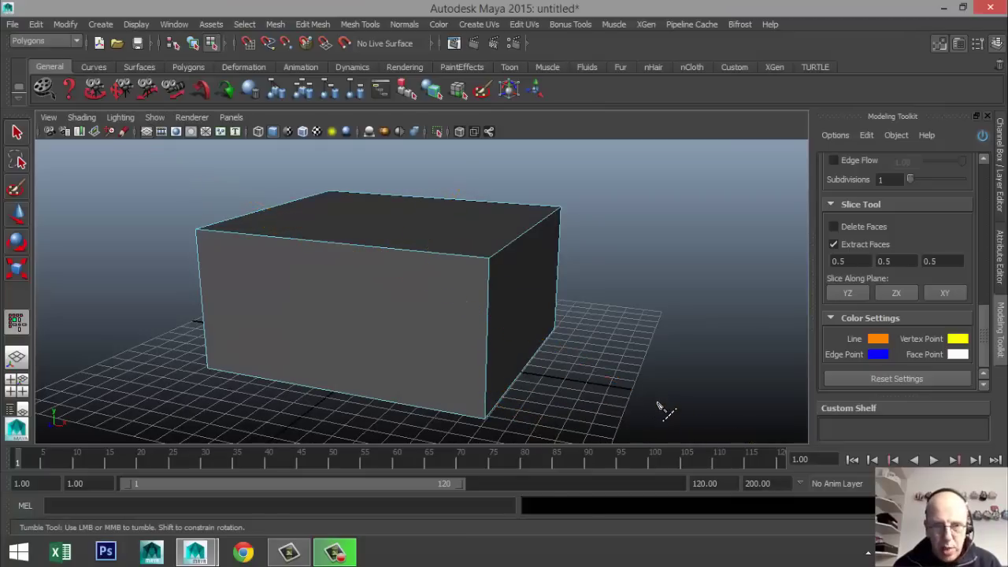
{"action": "mouse_move", "coordinate": [646, 354]}
{"action": "left_mouse_down", "text": "alt"}
{"action": "mouse_move", "coordinate": [475, 291]}
{"action": "mouse_move", "coordinate": [398, 287]}
{"action": "mouse_move", "coordinate": [414, 353]}
{"action": "mouse_move", "coordinate": [540, 398]}
{"action": "mouse_move", "coordinate": [668, 346]}
{"action": "mouse_move", "coordinate": [634, 346]}
{"action": "left_mouse_up", "text": "alt"}
{"action": "left_click_drag", "start_coordinate": [272, 167], "coordinate": [318, 190]}
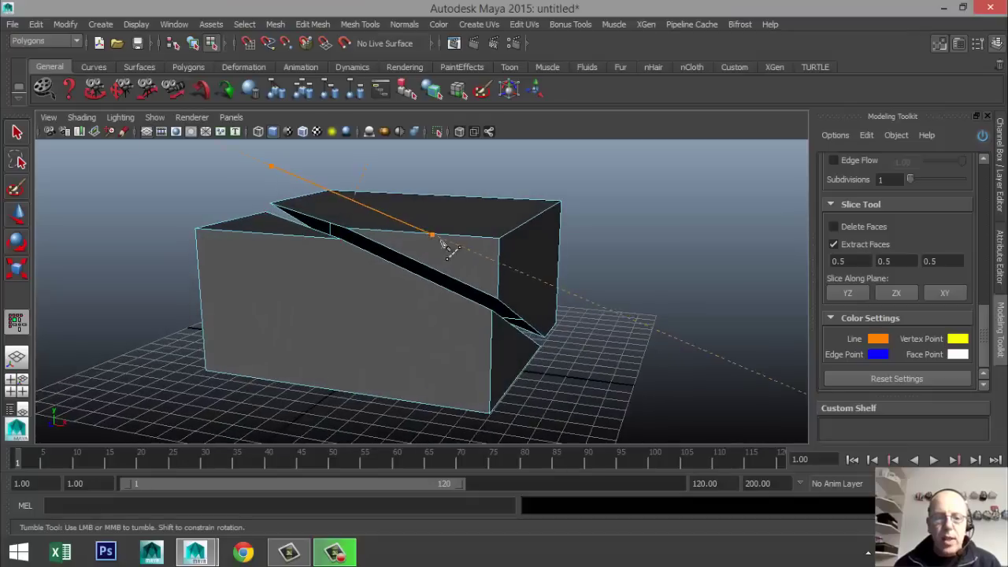
{"action": "left_click_drag", "start_coordinate": [462, 252], "coordinate": [465, 254]}
{"action": "left_click_drag", "start_coordinate": [383, 154], "coordinate": [513, 220]}
{"action": "left_click_drag", "start_coordinate": [492, 164], "coordinate": [622, 297]}
- Orbit around the sliced box to inspect the separated pieces
{"action": "middle_click_drag", "start_coordinate": [621, 297], "coordinate": [573, 354], "text": "alt"}
{"action": "left_click_drag", "start_coordinate": [573, 352], "coordinate": [590, 322], "text": "alt"}
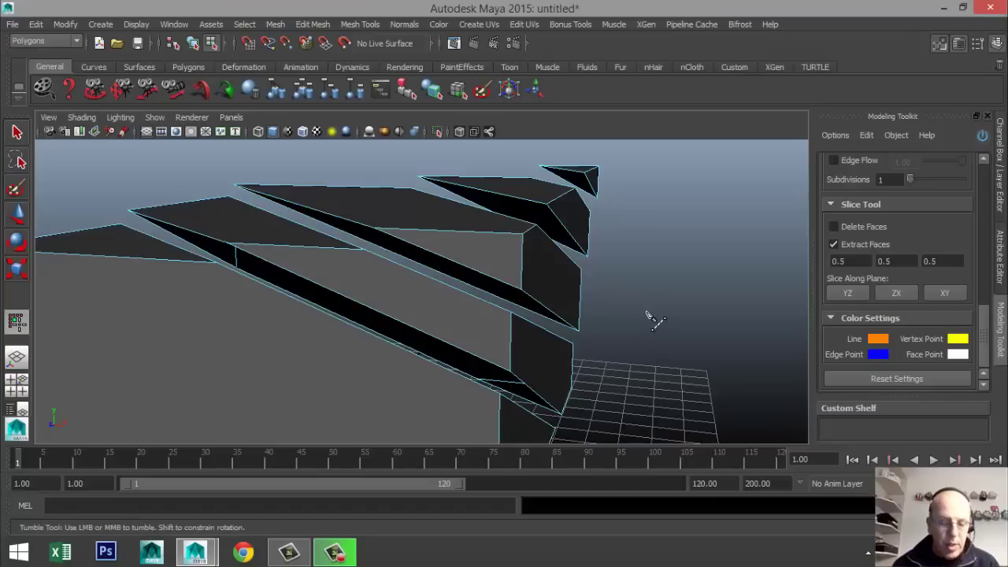
{"action": "left_click_drag", "start_coordinate": [657, 313], "coordinate": [697, 293], "text": "alt"}
{"action": "scroll", "coordinate": [929, 292], "scroll_direction": "up", "scroll_amount": 6}
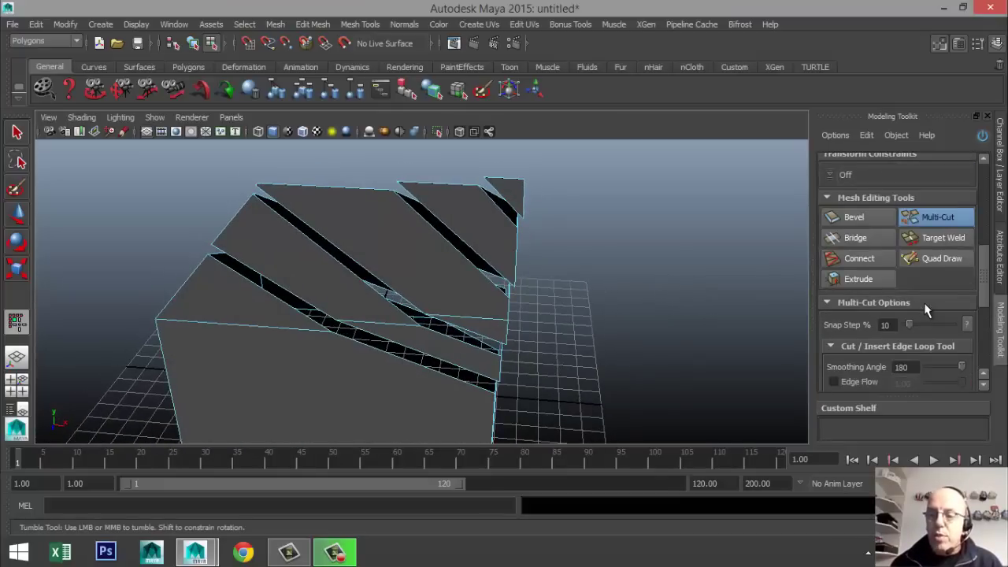
{"action": "scroll", "coordinate": [924, 302], "scroll_direction": "up", "scroll_amount": 3}
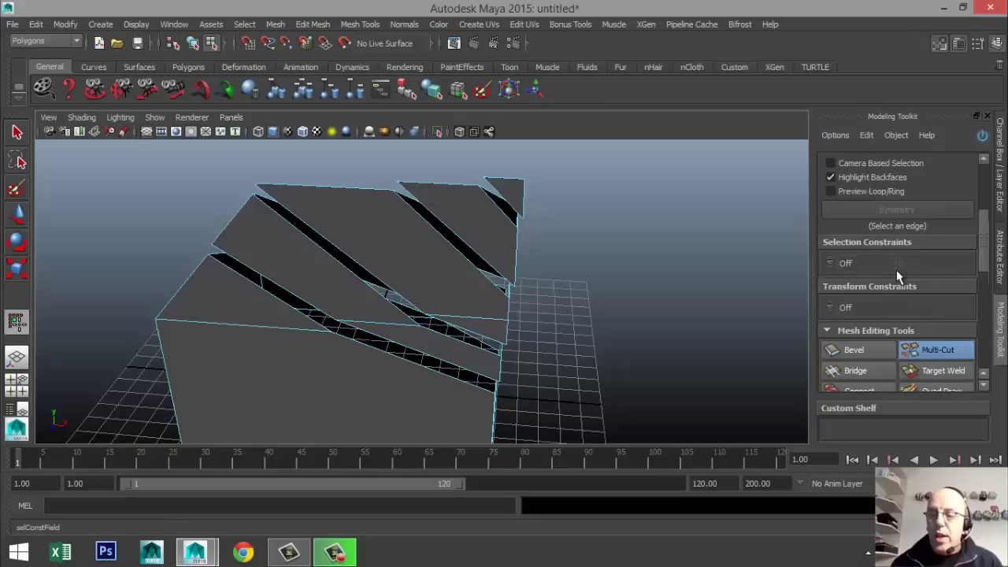
{"action": "scroll", "coordinate": [894, 270], "scroll_direction": "down", "scroll_amount": 1}
{"action": "scroll", "coordinate": [870, 276], "scroll_direction": "down", "scroll_amount": 1}
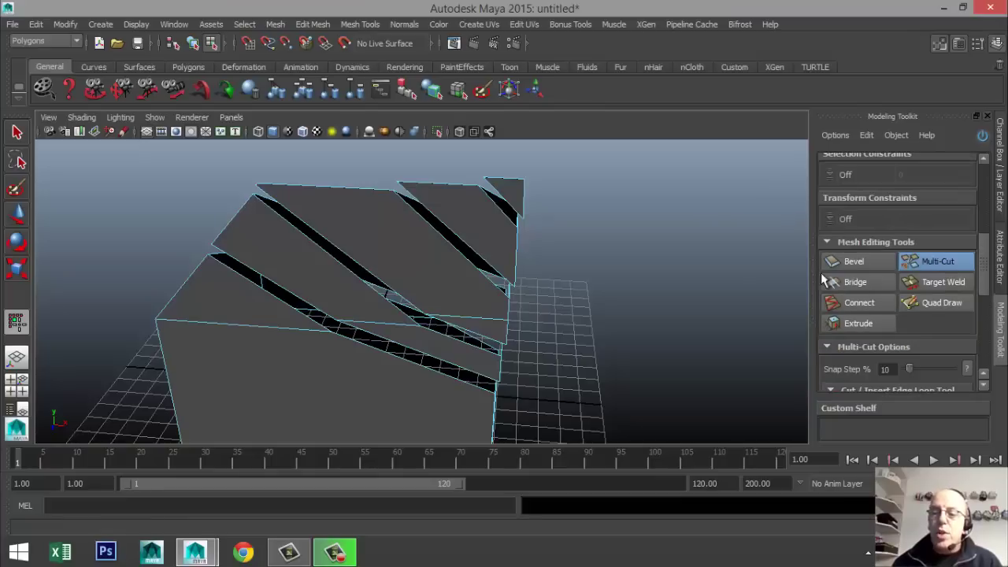